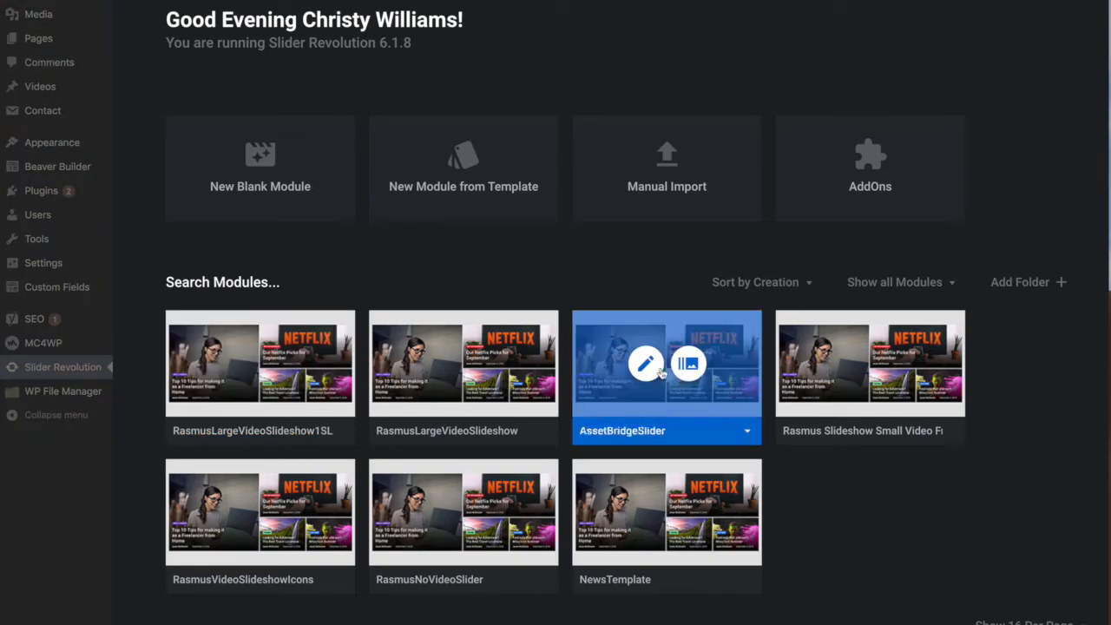
# - Open the AssetBridgeSlider module for editing and load rasmus.com in a new browser tab
pyautogui.click(647, 366)
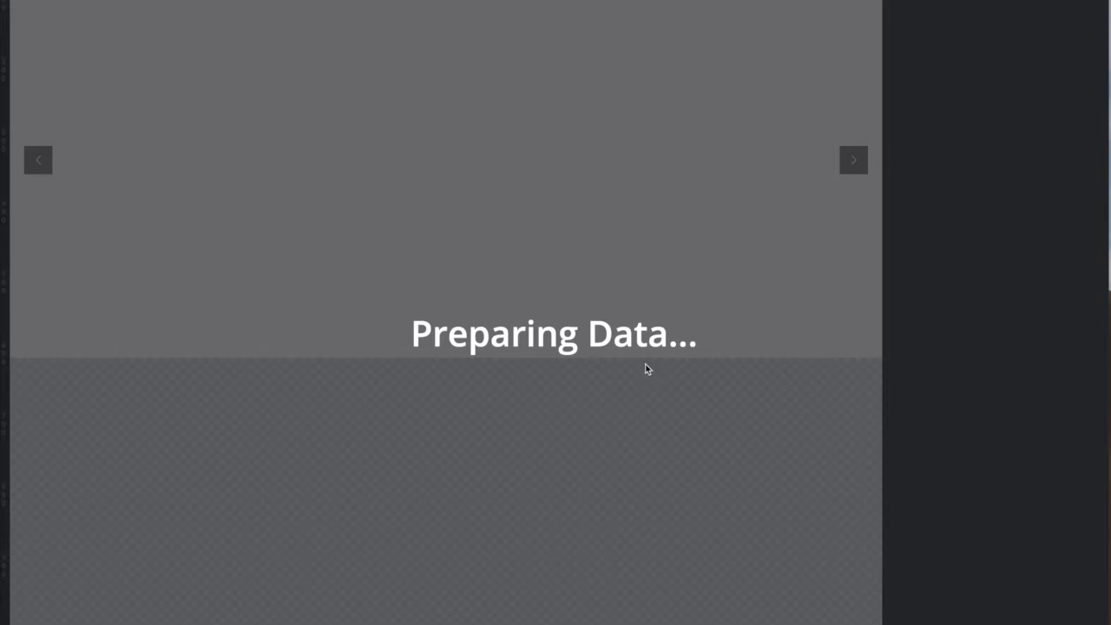
pyautogui.press('super+t')
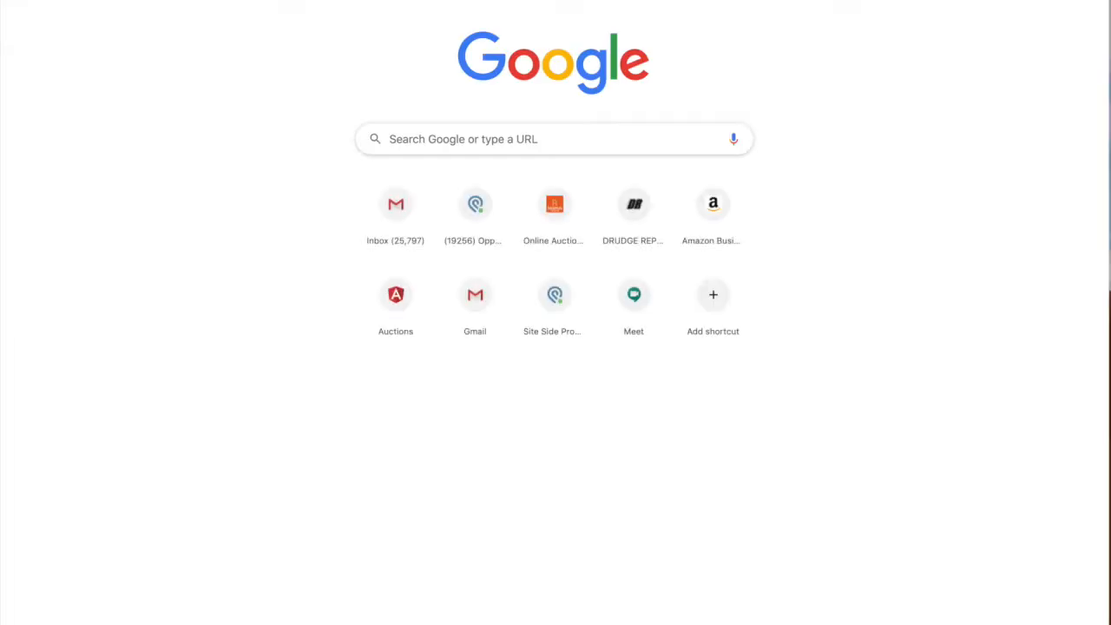
pyautogui.write('rasmus.c')
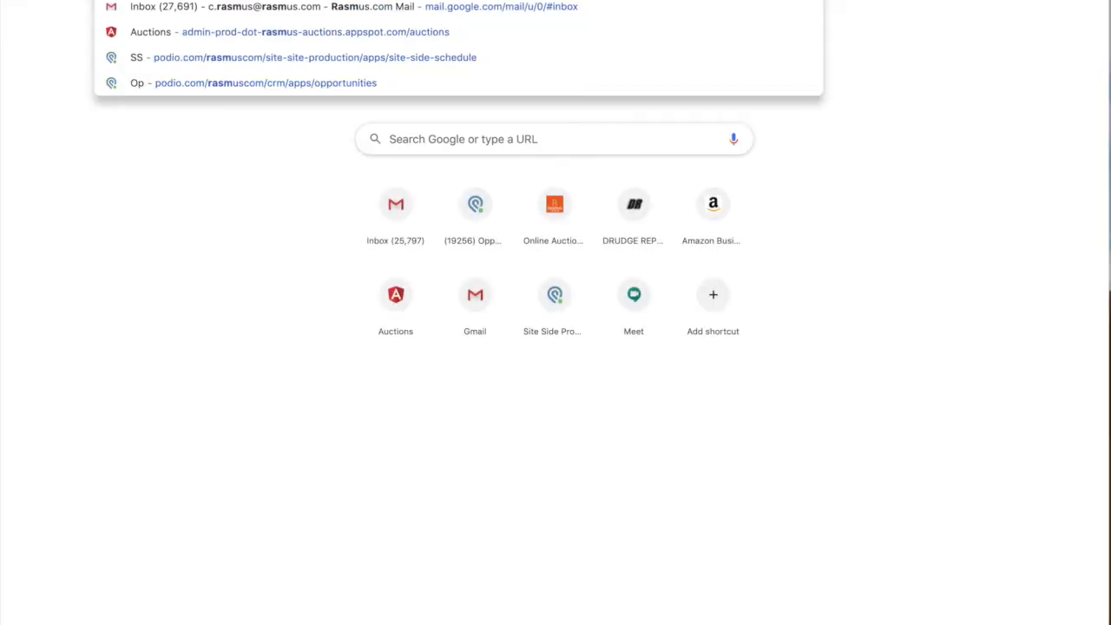
pyautogui.write('om')
pyautogui.press('Return')
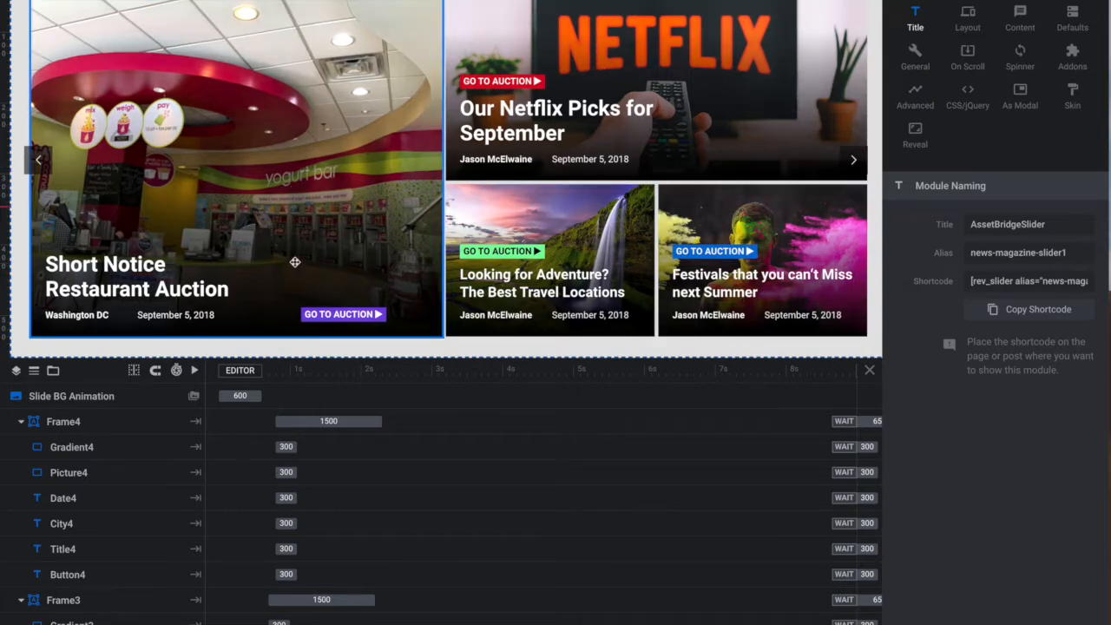
pyautogui.click(128, 275)
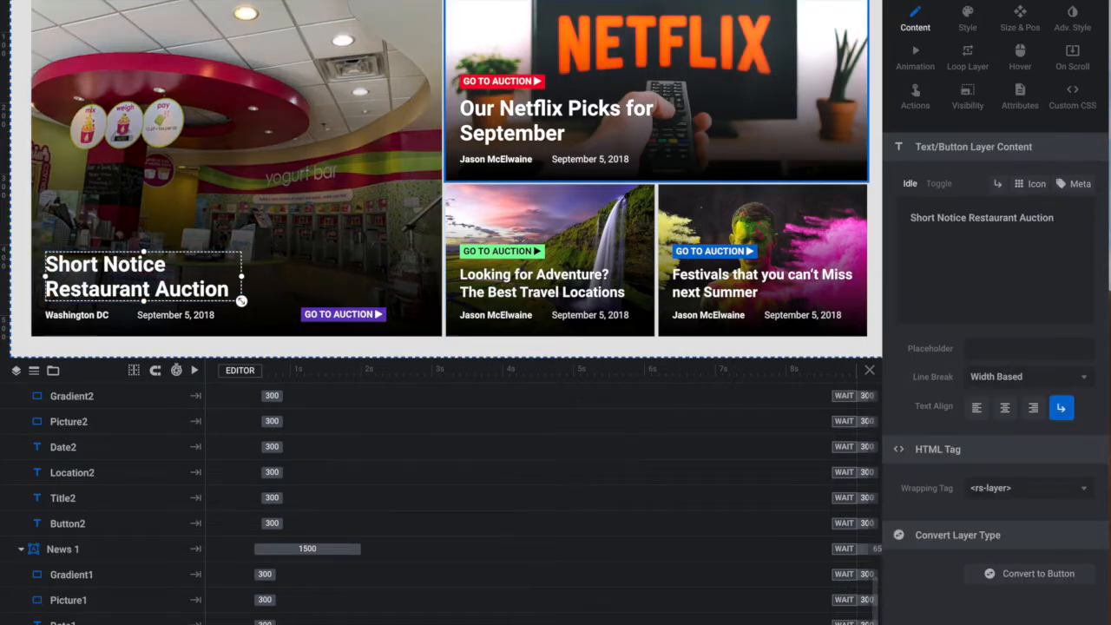
pyautogui.tripleClick(953, 222)
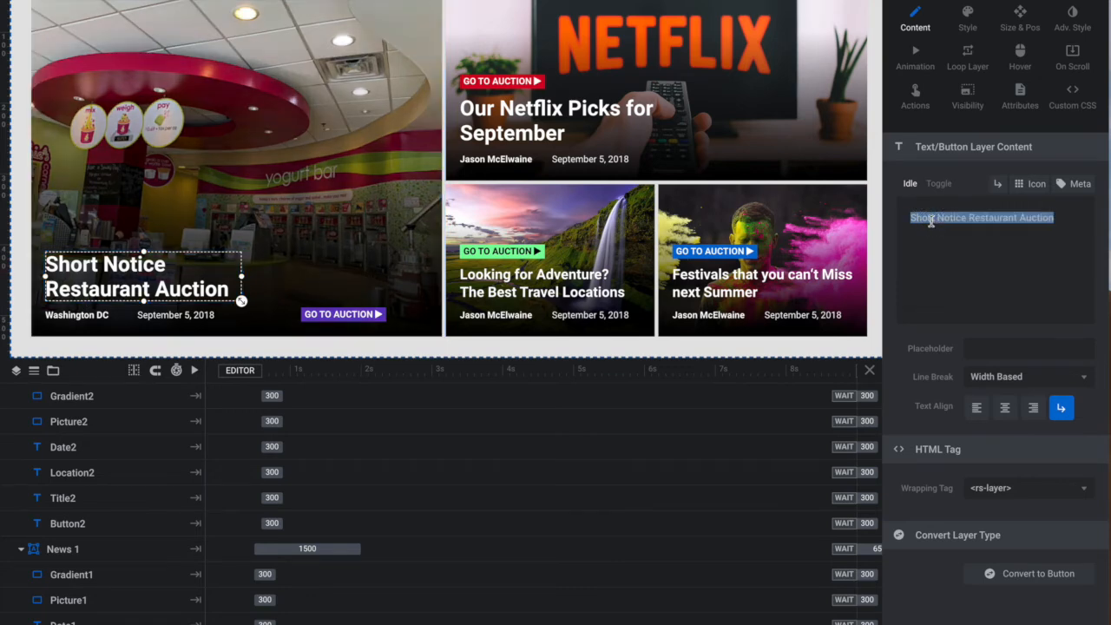
# - Replace the title text on the waterfall card with "Restaurant 2"
pyautogui.click(542, 283)
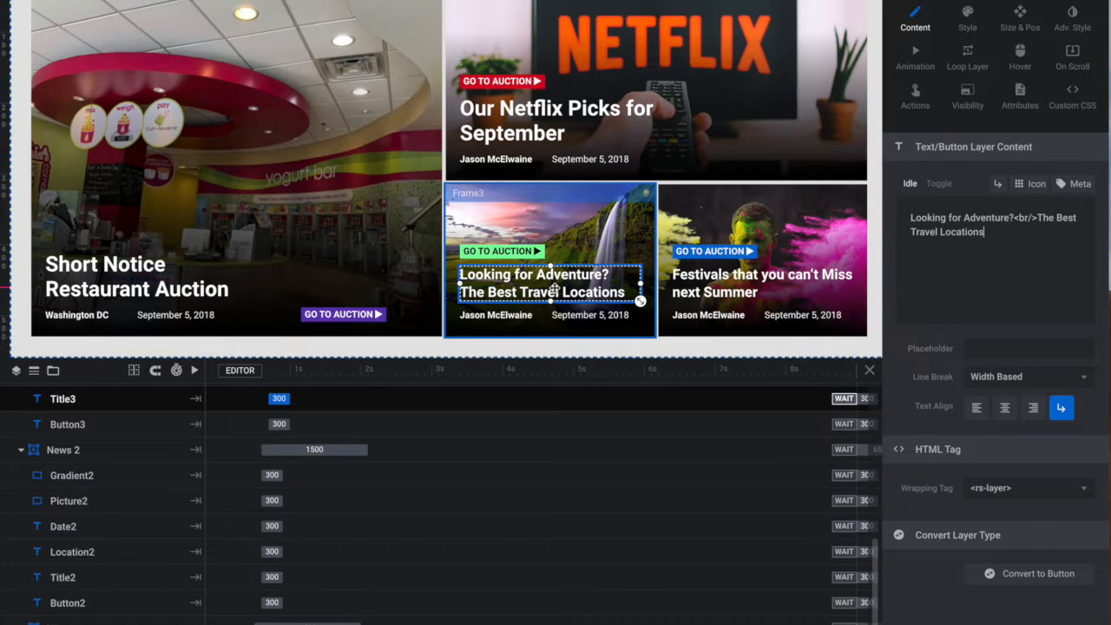
pyautogui.tripleClick(979, 221)
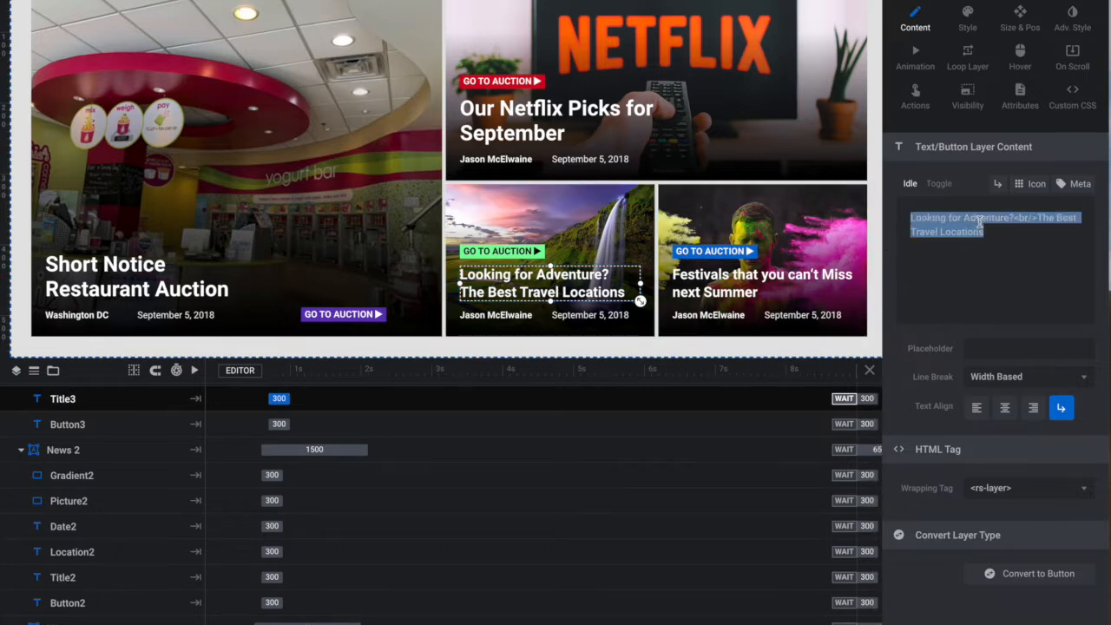
pyautogui.press('BackSpace')
pyautogui.write('Restaurant')
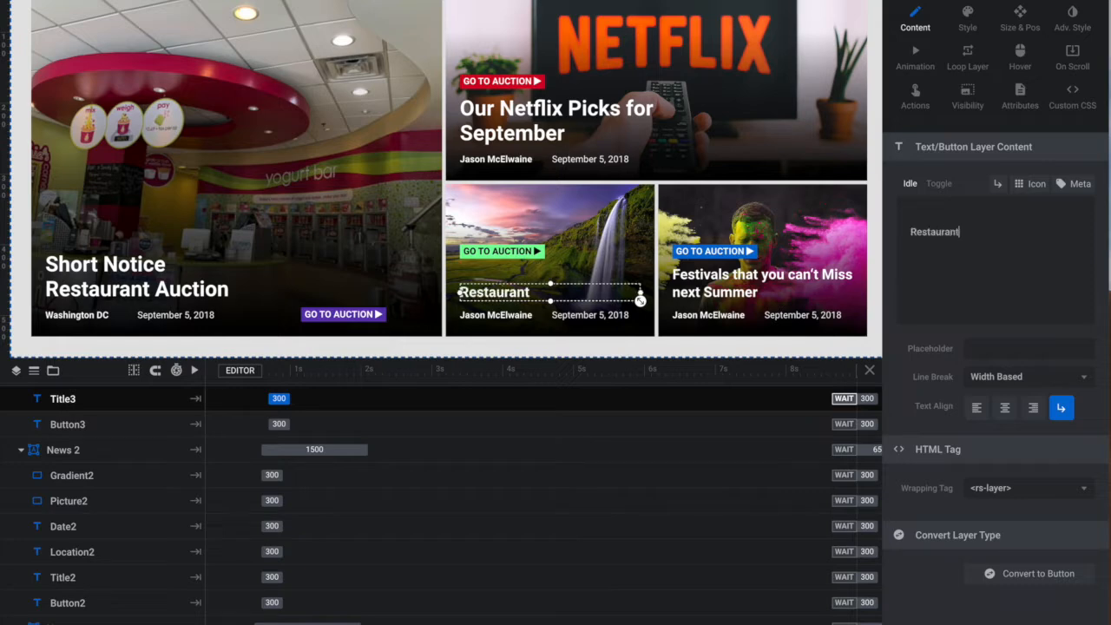
pyautogui.write(' @2')
pyautogui.press('BackSpace')
pyautogui.press('BackSpace')
pyautogui.write('2')
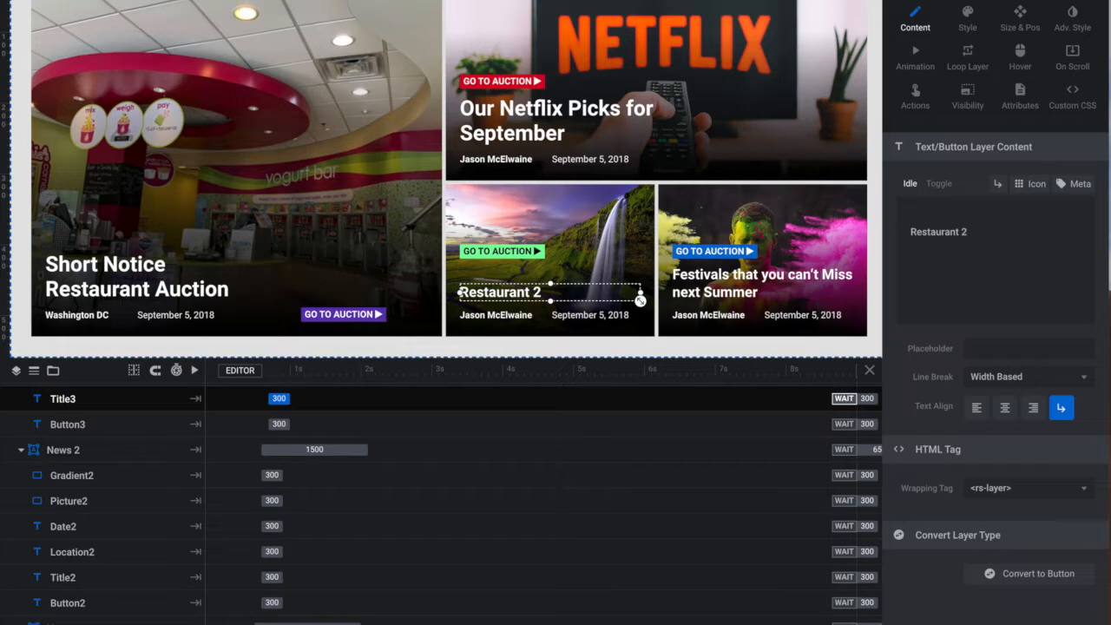
# - Replace the author name on the Restaurant 2 card with the location "Alexandria VA"
pyautogui.click(478, 315)
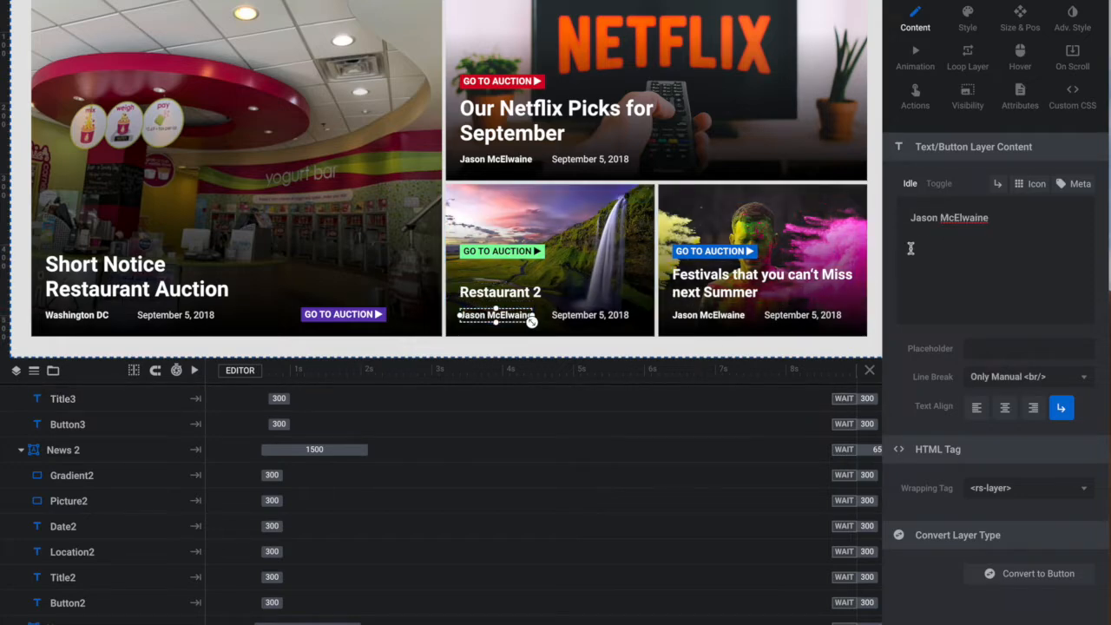
pyautogui.tripleClick(942, 217)
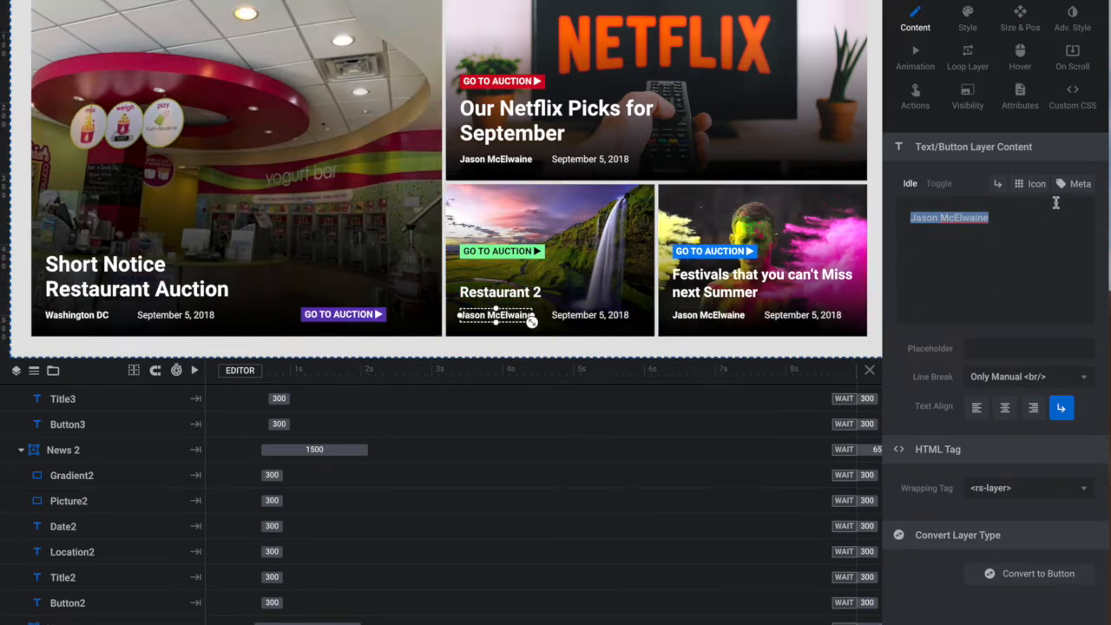
pyautogui.tripleClick(949, 218)
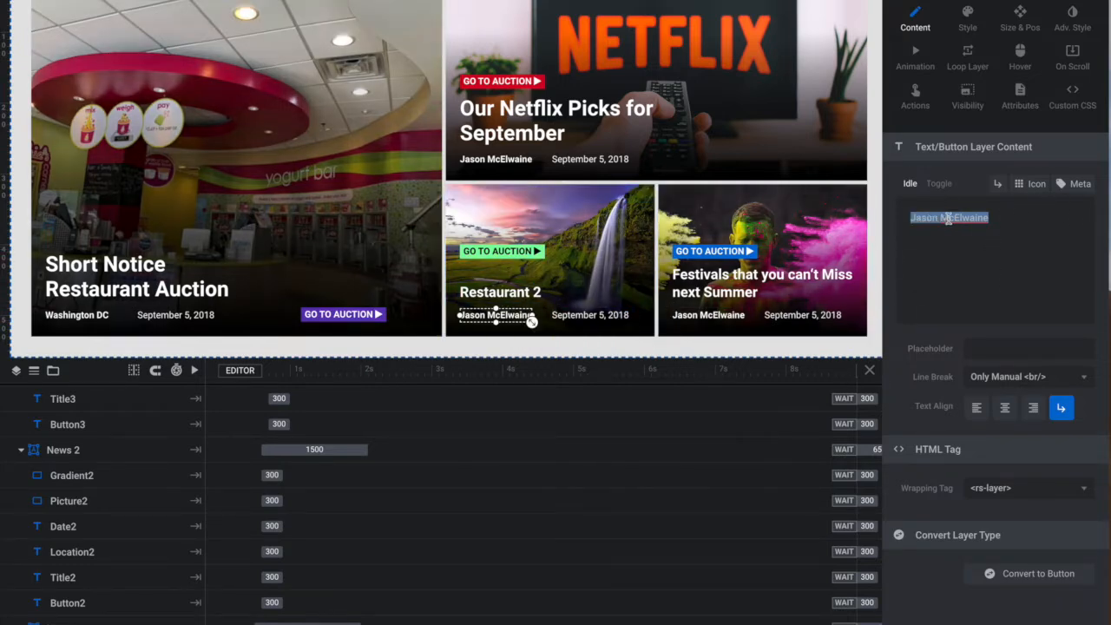
pyautogui.write('A')
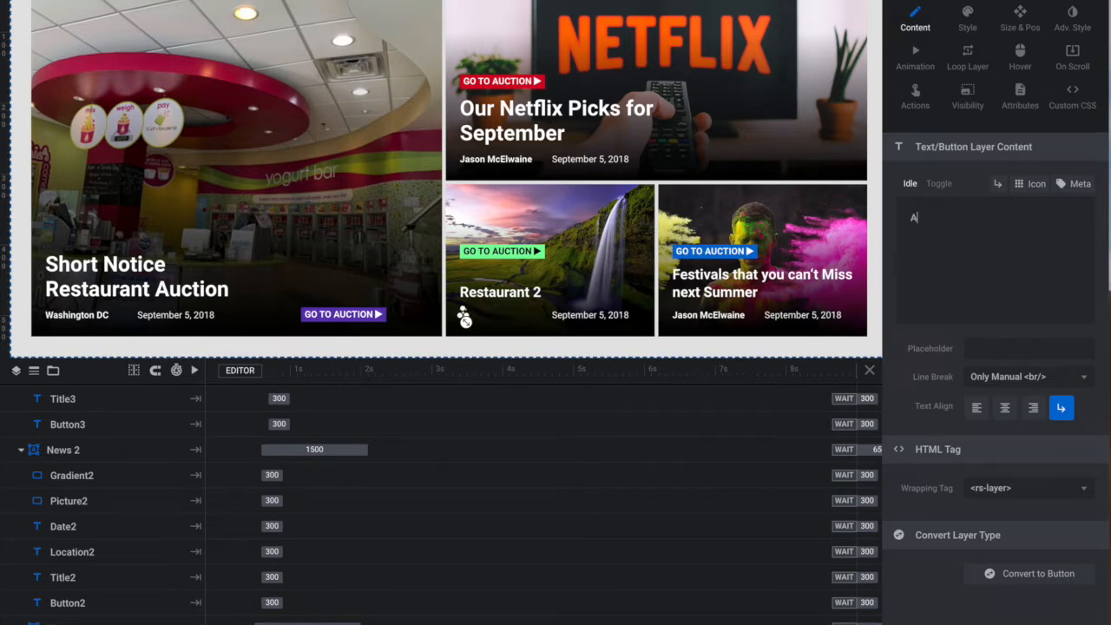
pyautogui.write('lexandria VA')
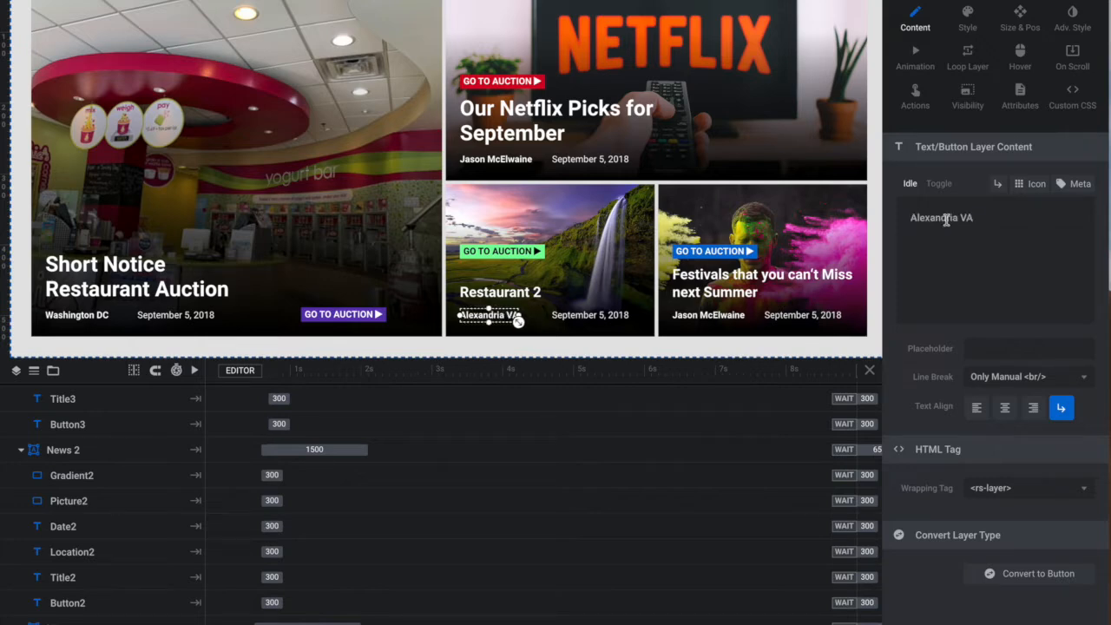
# - Replace the date text on the Restaurant 2 card with "February 28"
pyautogui.click(573, 315)
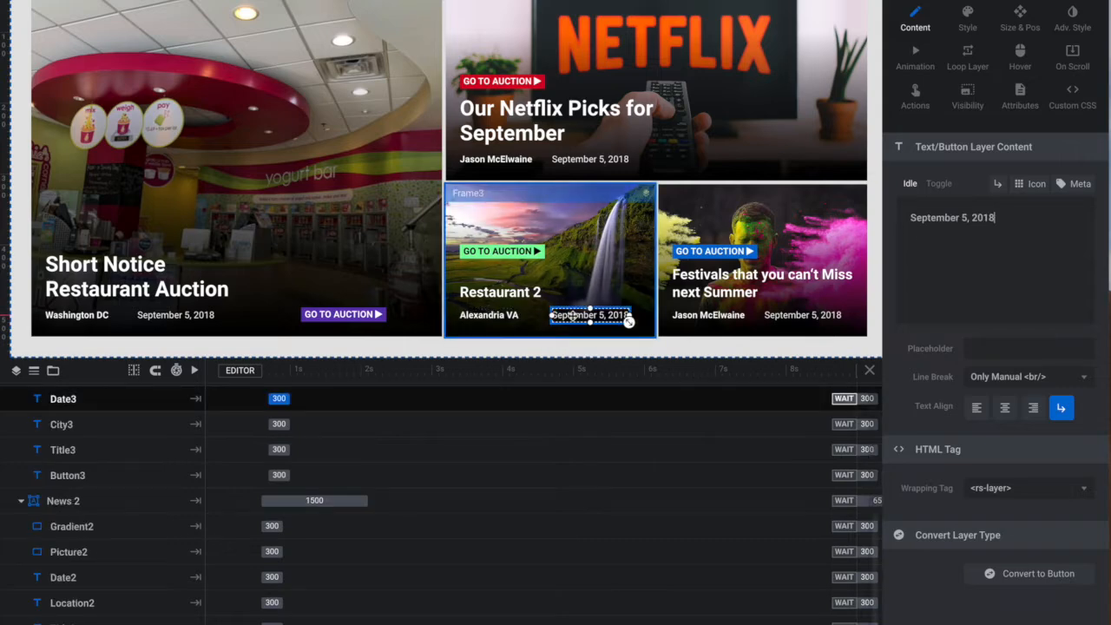
pyautogui.tripleClick(928, 218)
pyautogui.write('Fe')
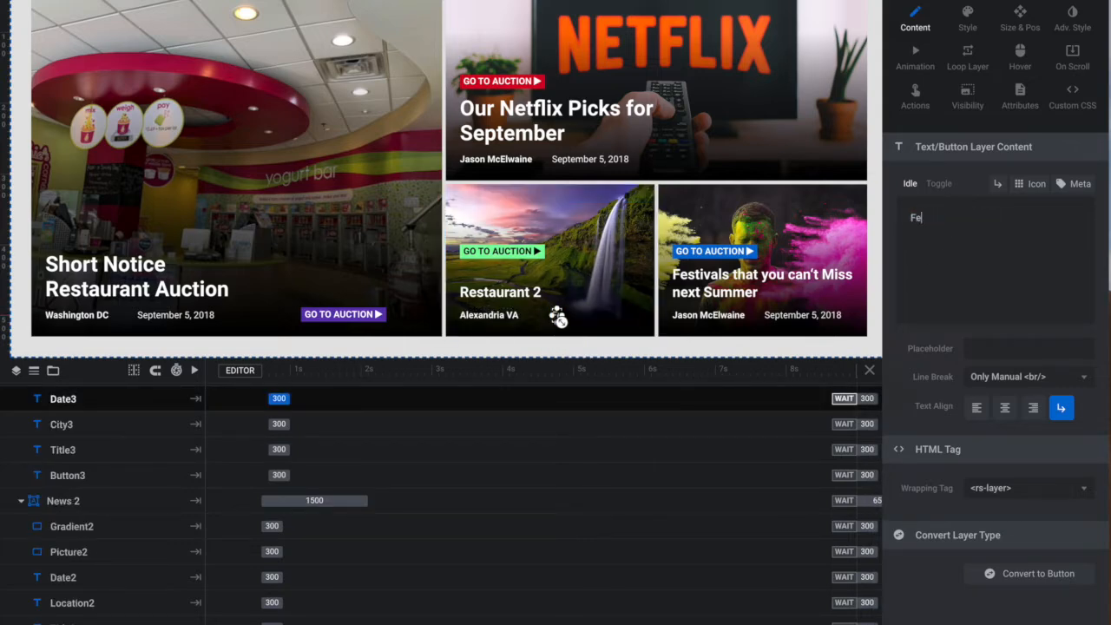
pyautogui.write('bruary 2')
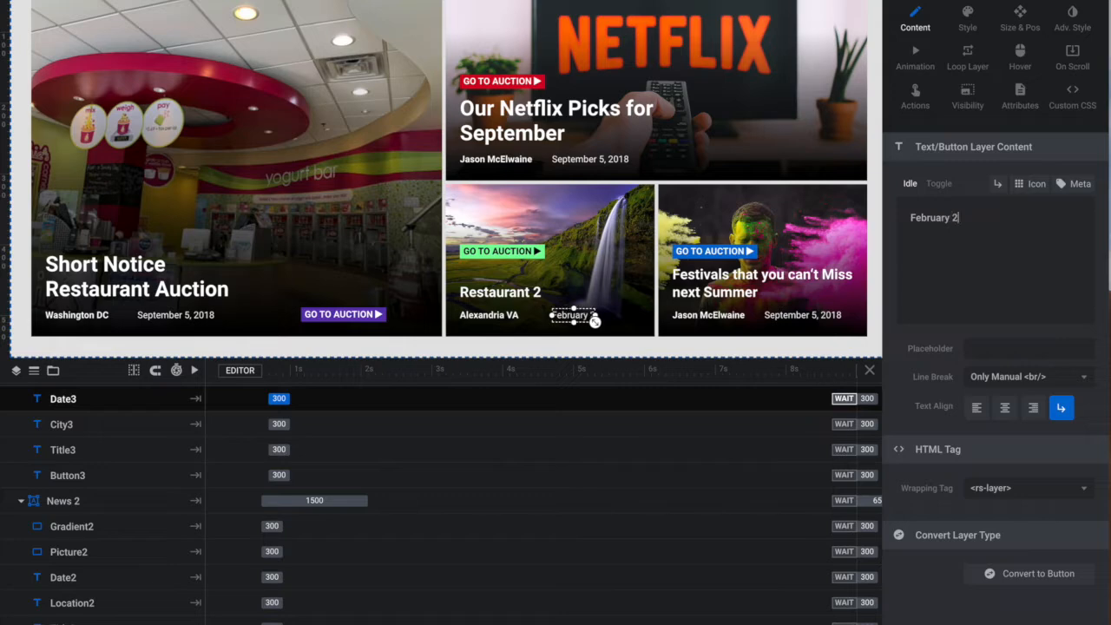
pyautogui.write('8y')
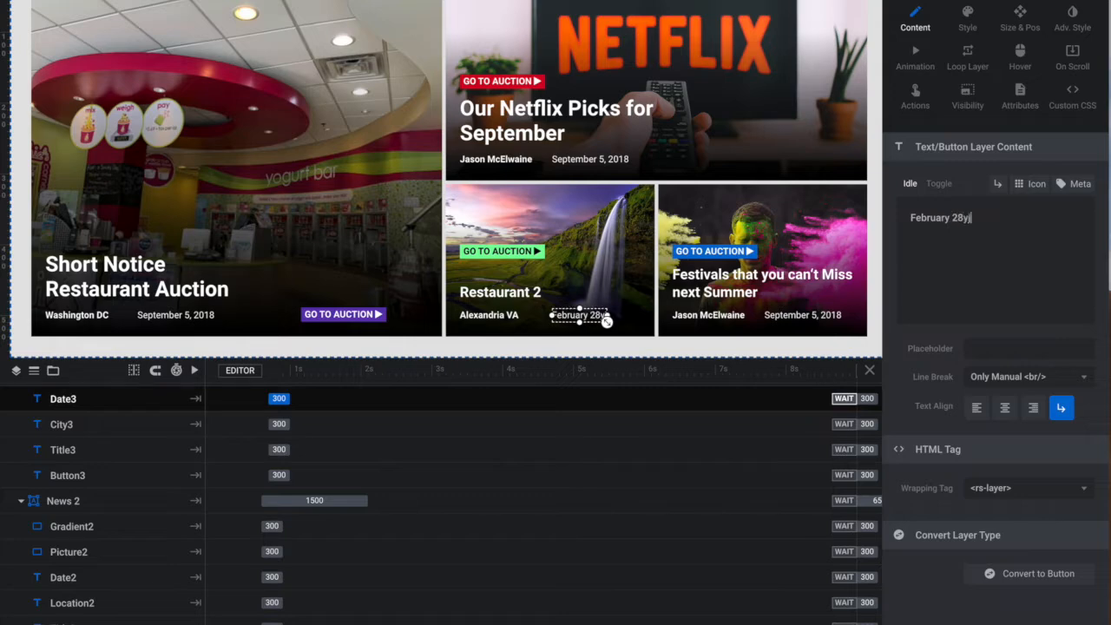
pyautogui.write('j')
# - Insert "Starts Closing at 3 PM Thurs" in front of the date on the Restaurant 2 card
pyautogui.click(912, 218)
pyautogui.write('Starts C')
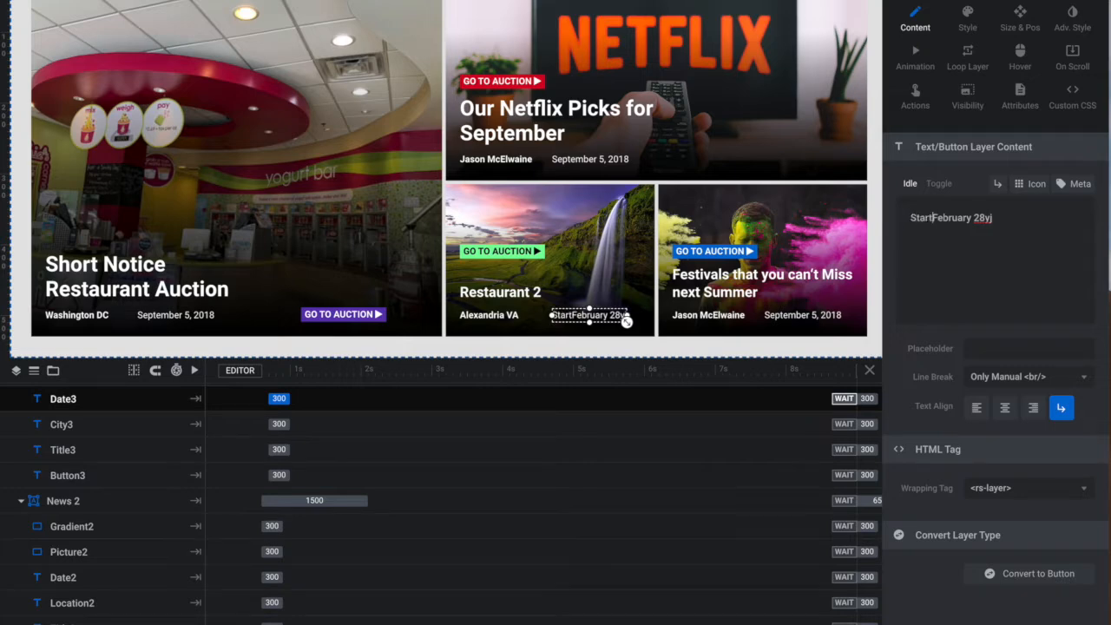
pyautogui.write('losing at ')
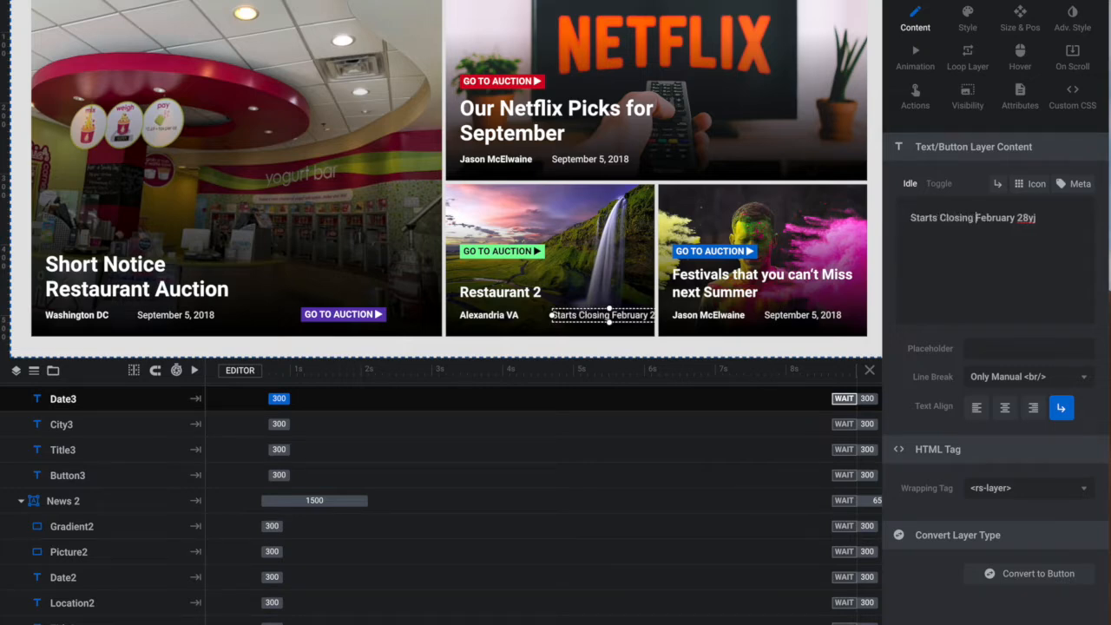
pyautogui.write('3 PM ')
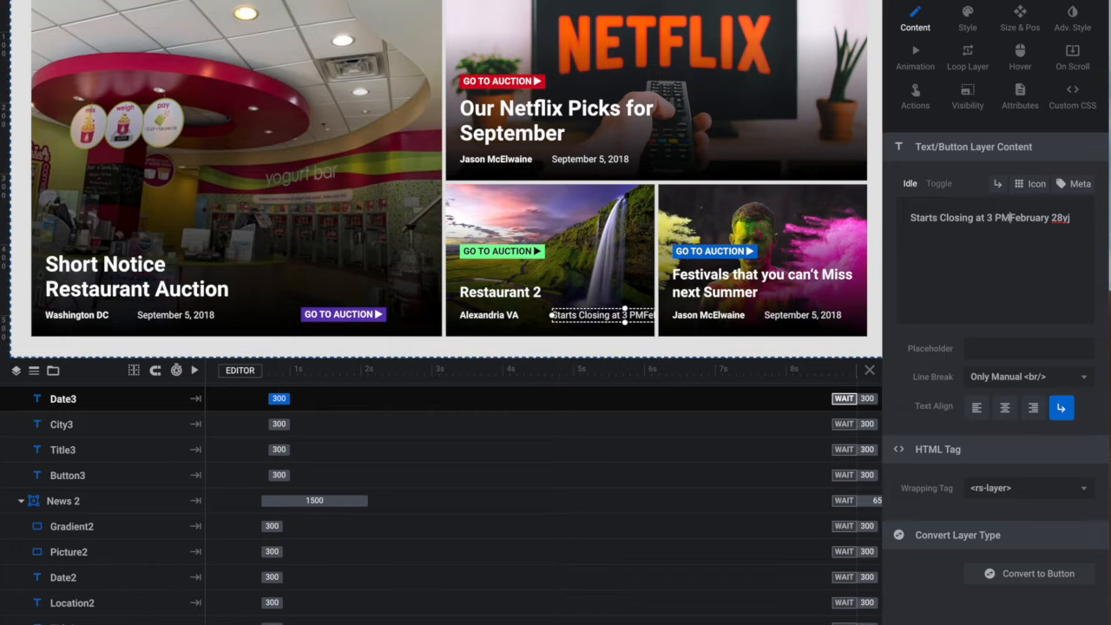
pyautogui.write('Thurs')
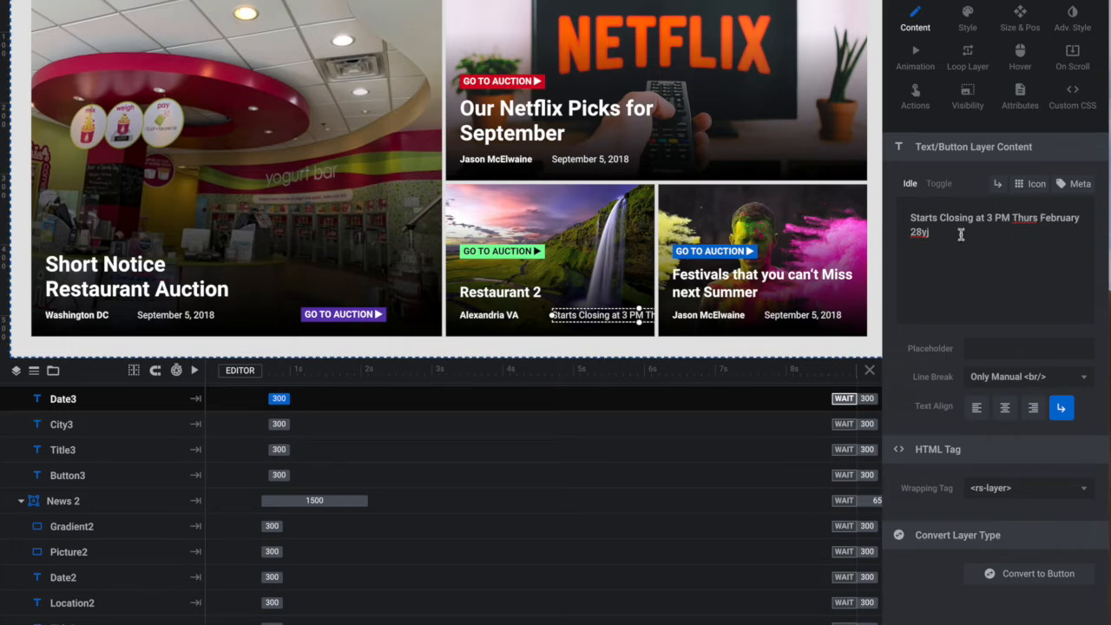
# - Shorten the end of the Restaurant 2 card's date text to "Feb 28" and save the module
pyautogui.press('BackSpace')
pyautogui.press('BackSpace')
pyautogui.press('BackSpace')
pyautogui.press('BackSpace')
pyautogui.press('BackSpace')
pyautogui.press('BackSpace')
pyautogui.press('BackSpace')
pyautogui.press('BackSpace')
pyautogui.press('BackSpace')
pyautogui.press('BackSpace')
pyautogui.write('2')
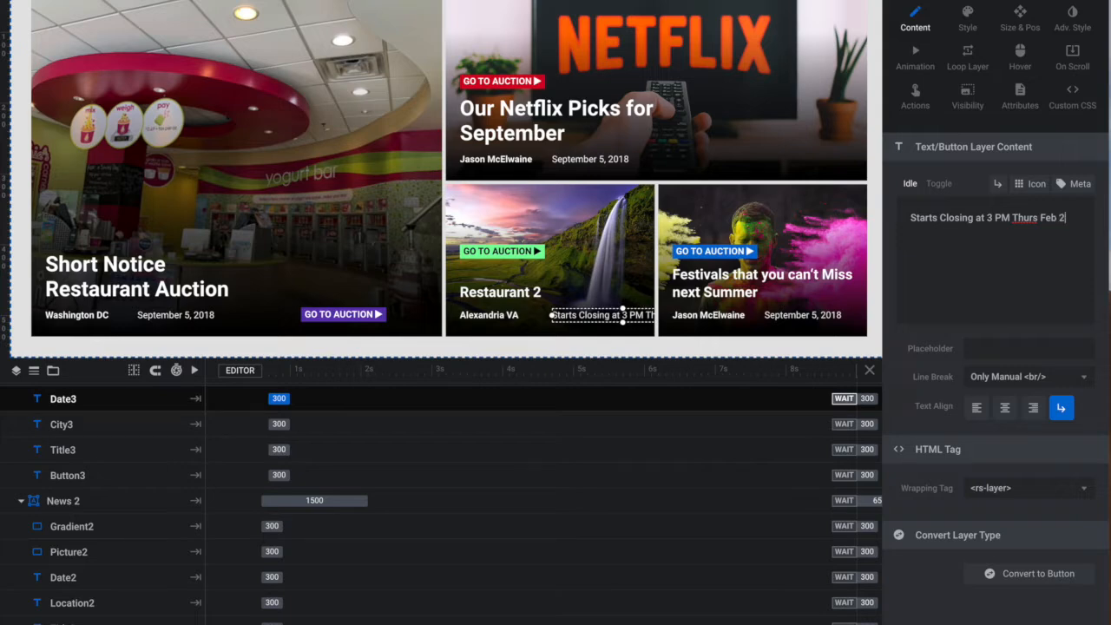
pyautogui.write('8')
pyautogui.hotkey('ctrl', 's')
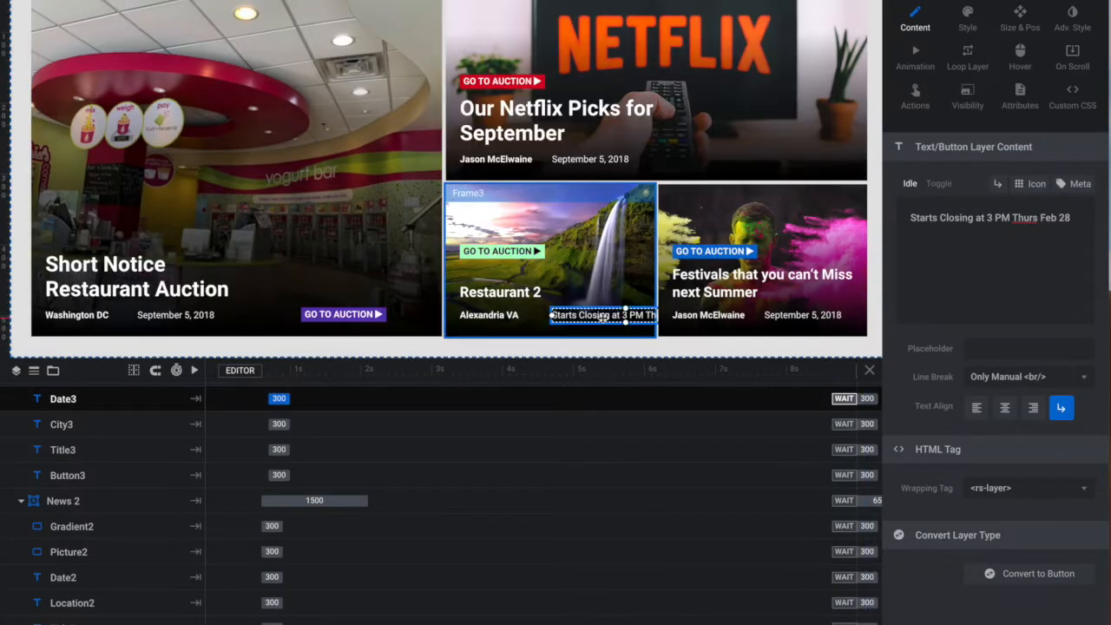
# - Move the Restaurant 2 card's date layer closer to the city and cut its text down to "3 PM Thurs Feb 28"
pyautogui.moveTo(602, 317); pyautogui.dragTo(580, 319)
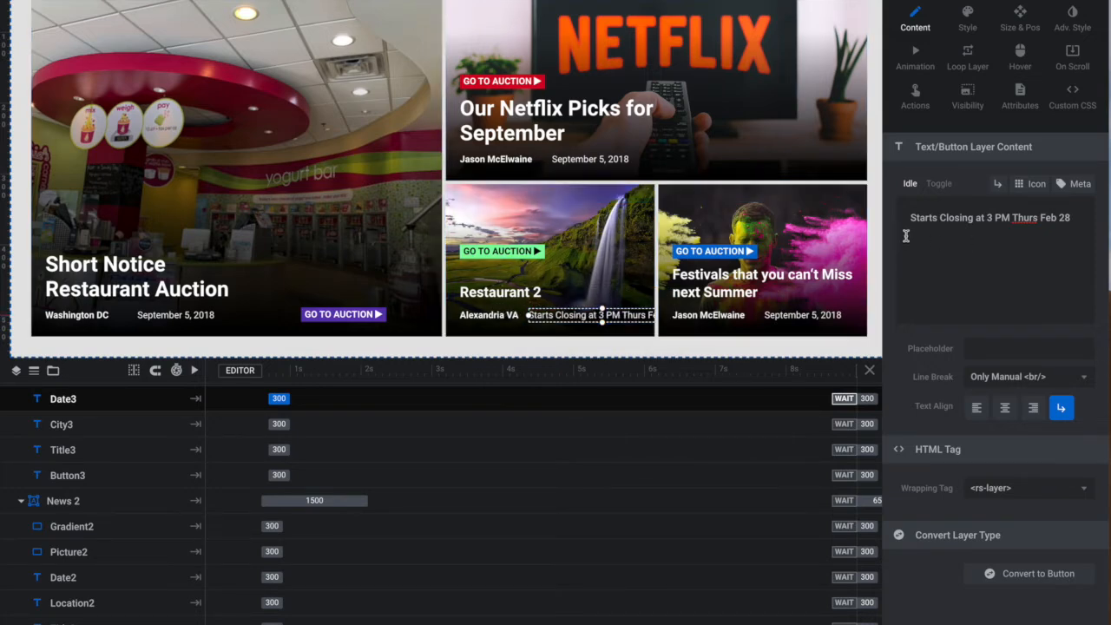
pyautogui.moveTo(987, 218); pyautogui.dragTo(907, 222)
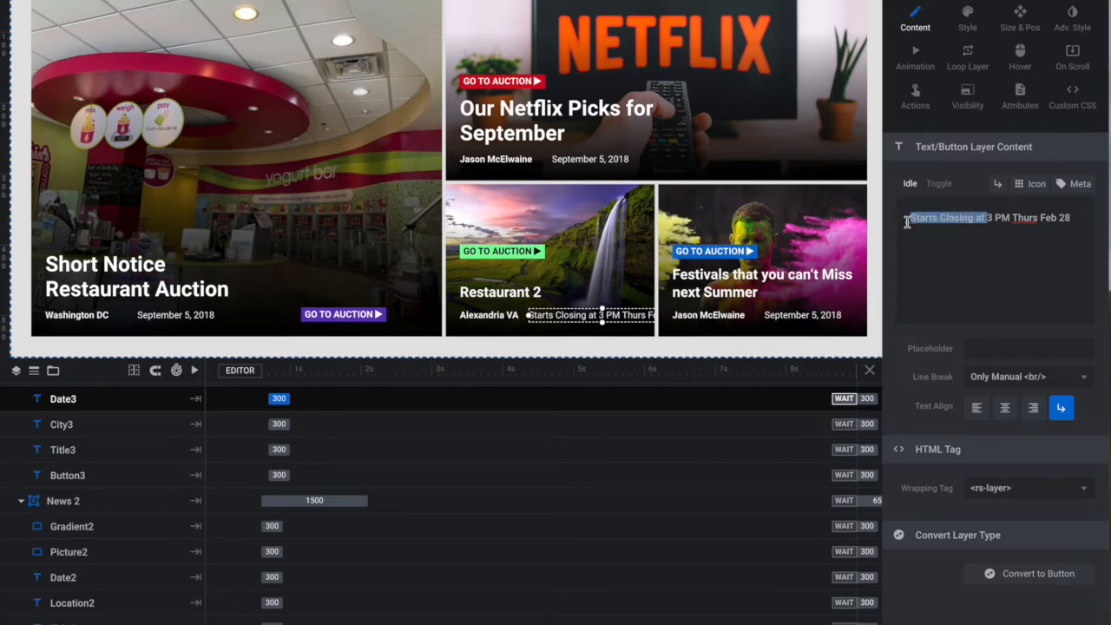
pyautogui.press('BackSpace')
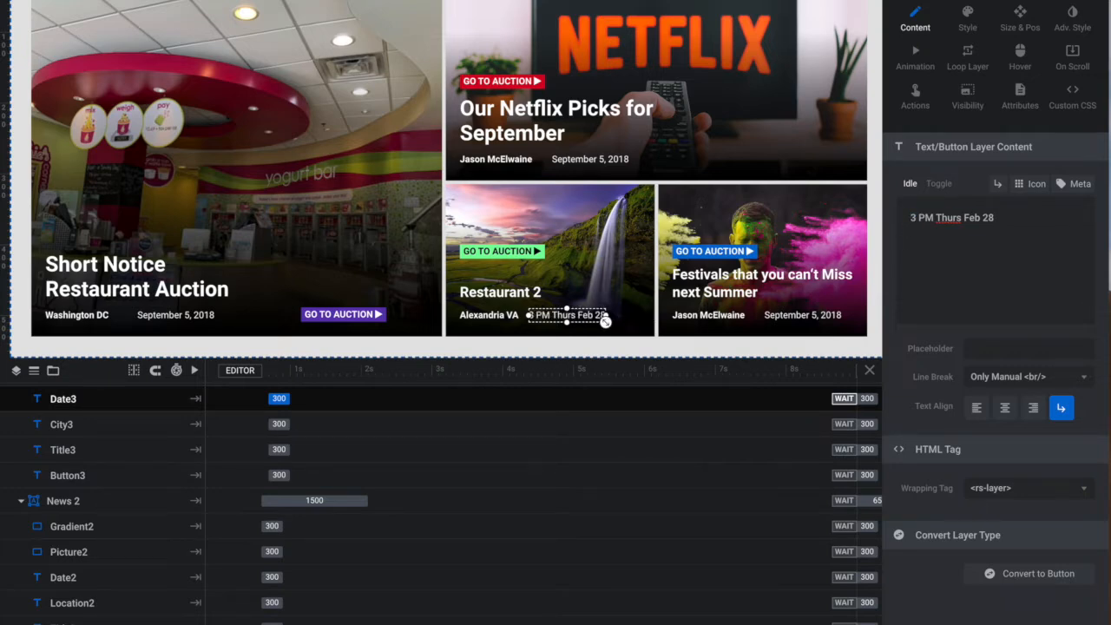
# - Save the module, check the edited Restaurant 2 card in the slider preview and close the preview
pyautogui.hotkey('ctrl', 's')
pyautogui.hotkey('ctrl', 'p')
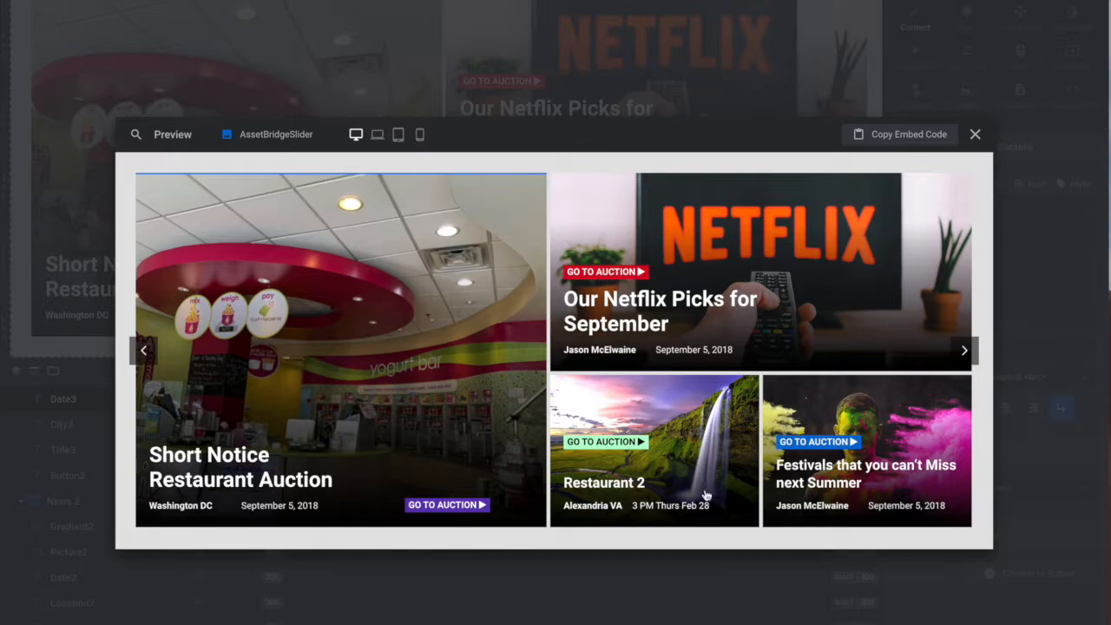
pyautogui.click(976, 135)
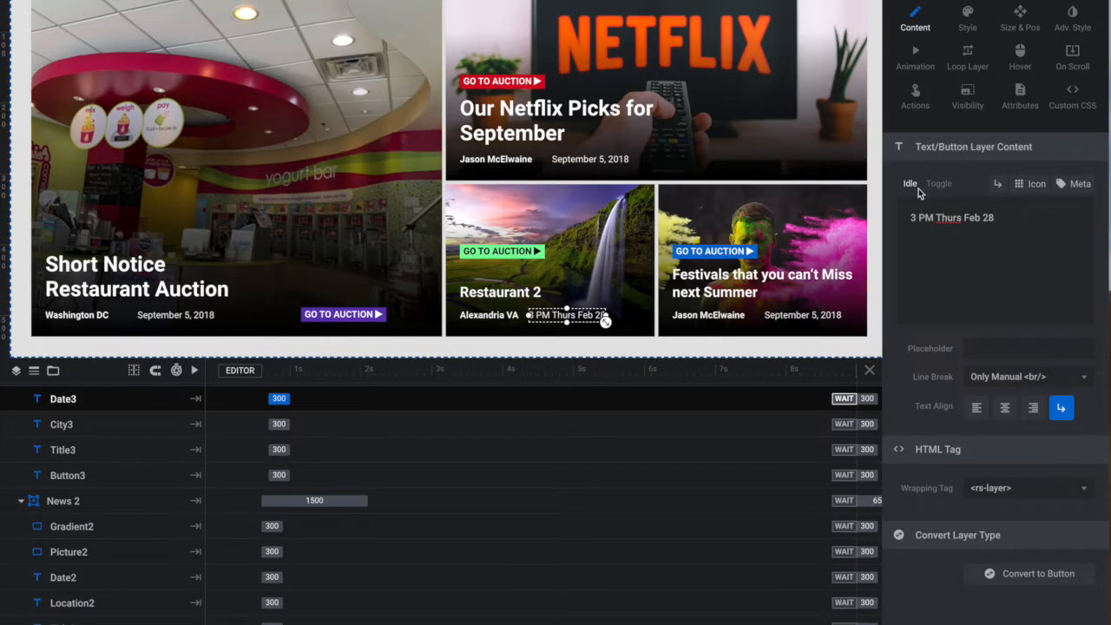
# - Add a Simple Link action to the GO TO AUCTION button on the Restaurant 2 card
pyautogui.click(498, 252)
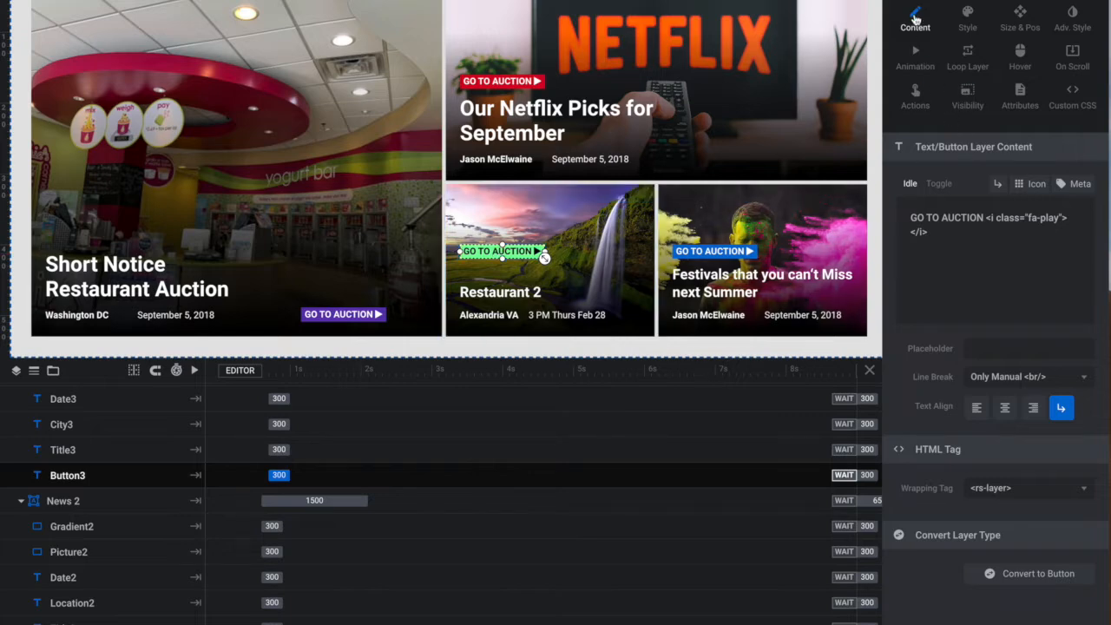
pyautogui.click(914, 98)
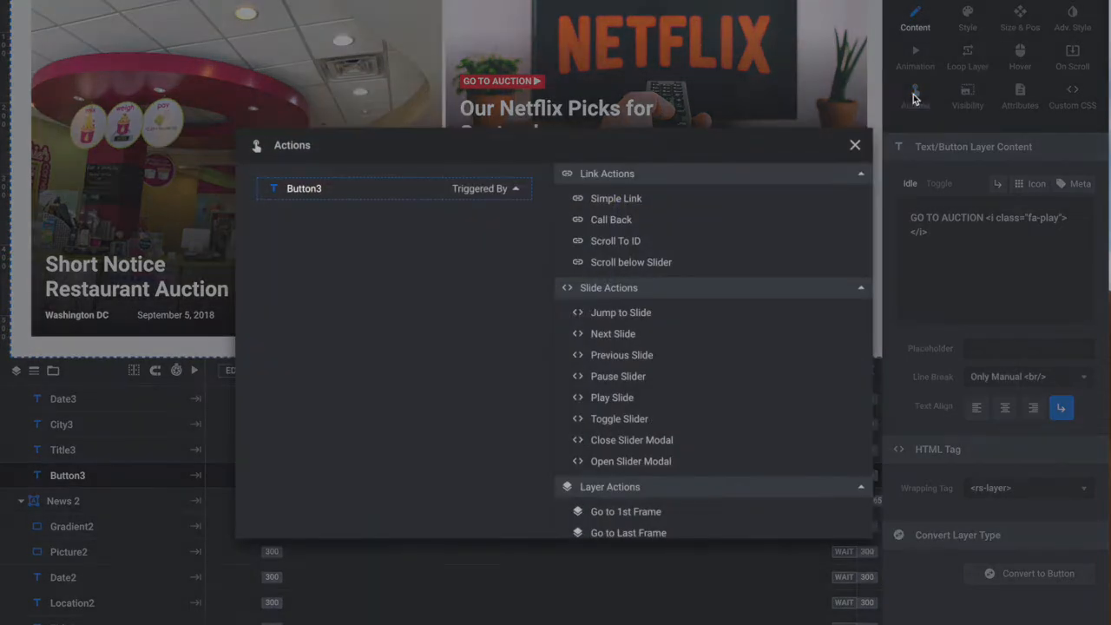
pyautogui.click(627, 200)
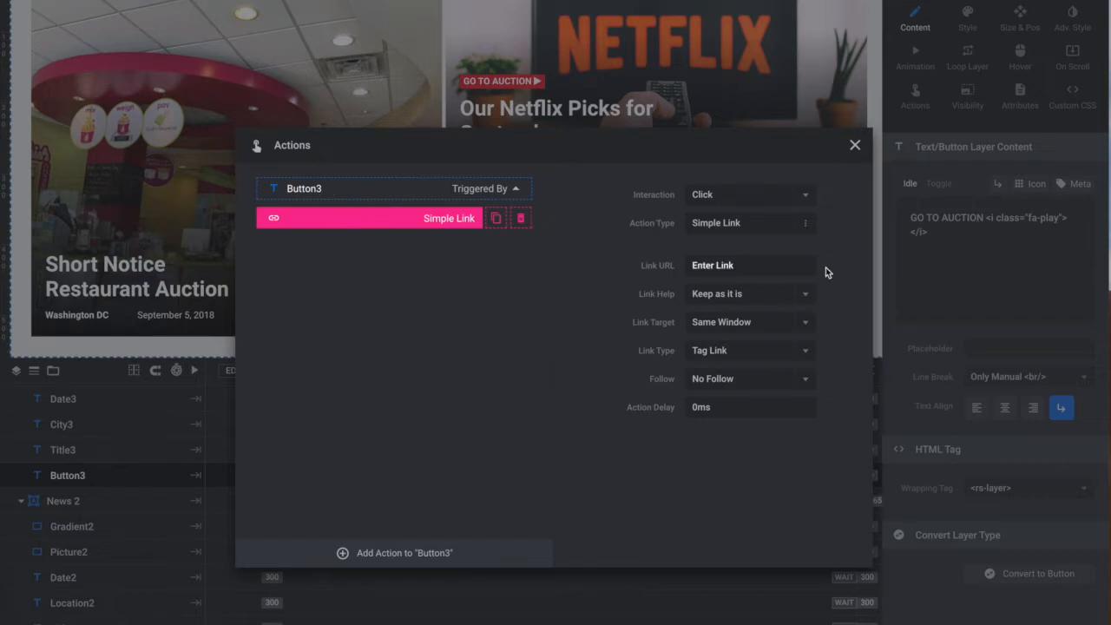
# - Set the Simple Link's URL to the address of the Frozen Yogurt Cafe & Equipment auction page and close the actions
pyautogui.click(751, 266)
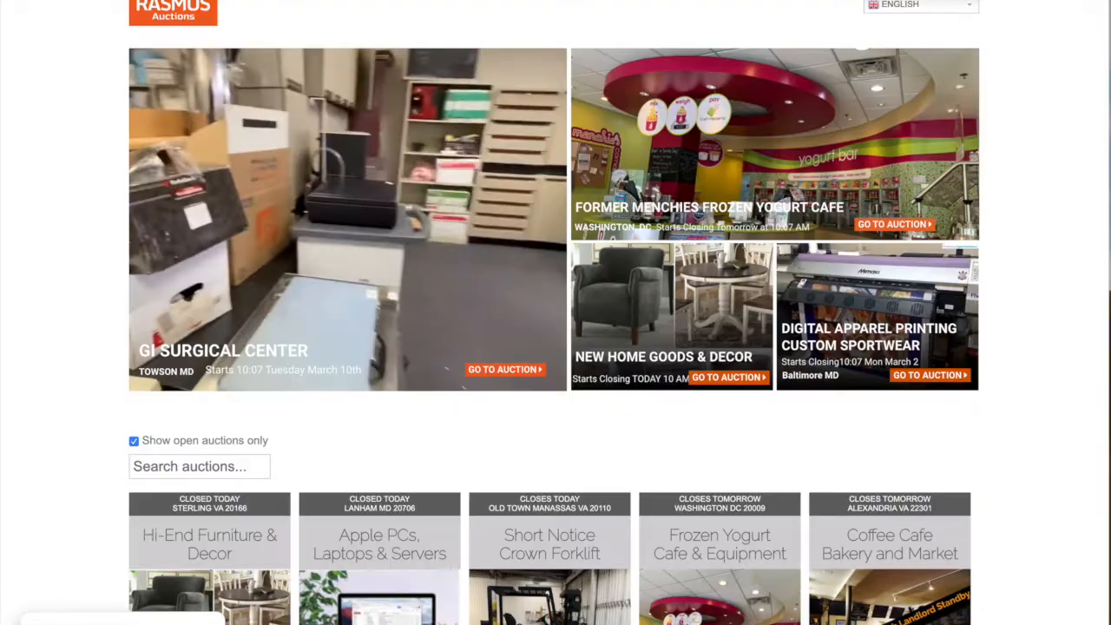
pyautogui.scroll(-3, 695, 503)
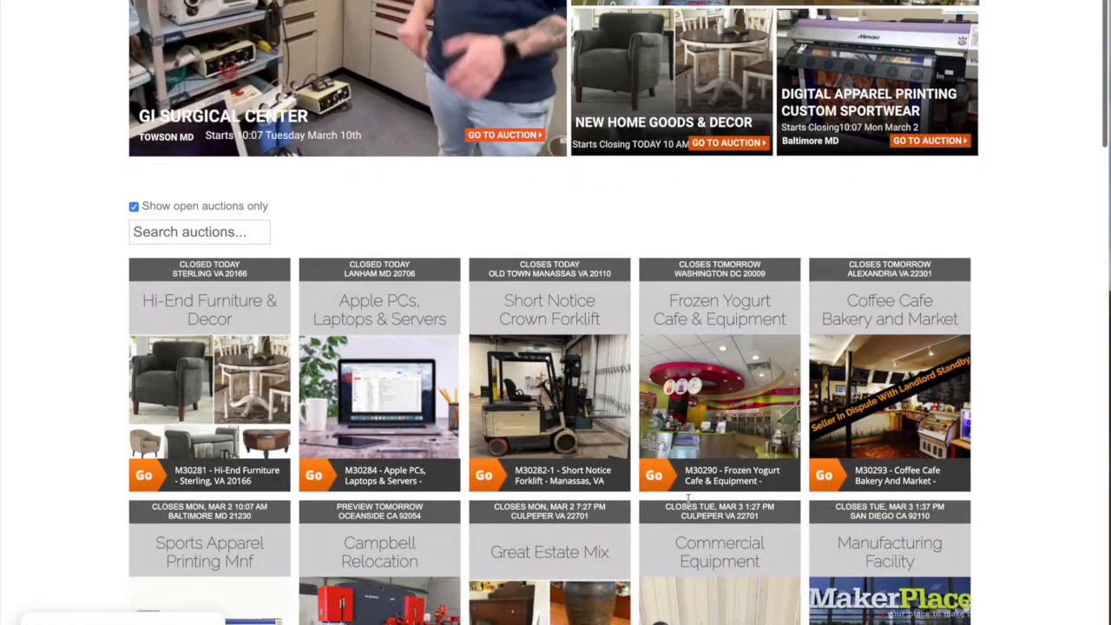
pyautogui.click(647, 482)
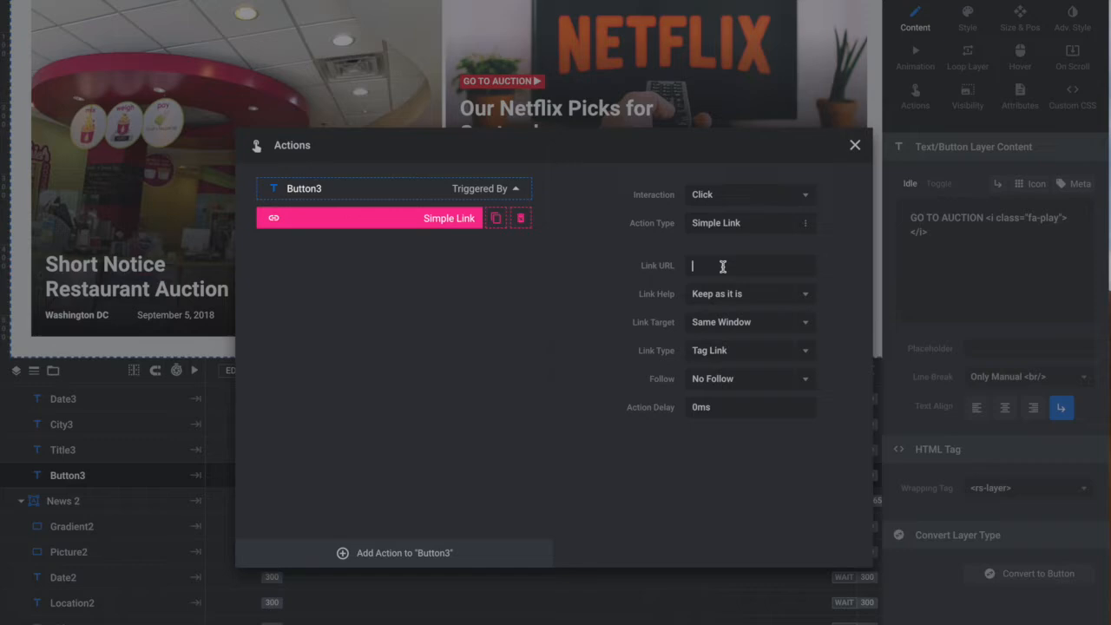
pyautogui.hotkey('ctrl', 'v')
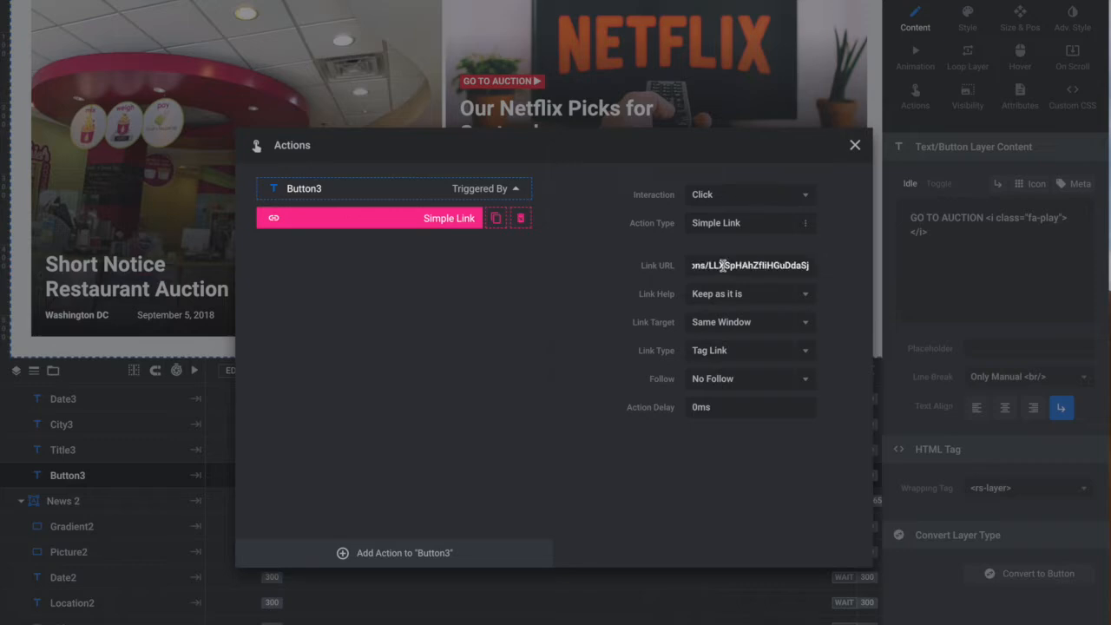
pyautogui.click(856, 145)
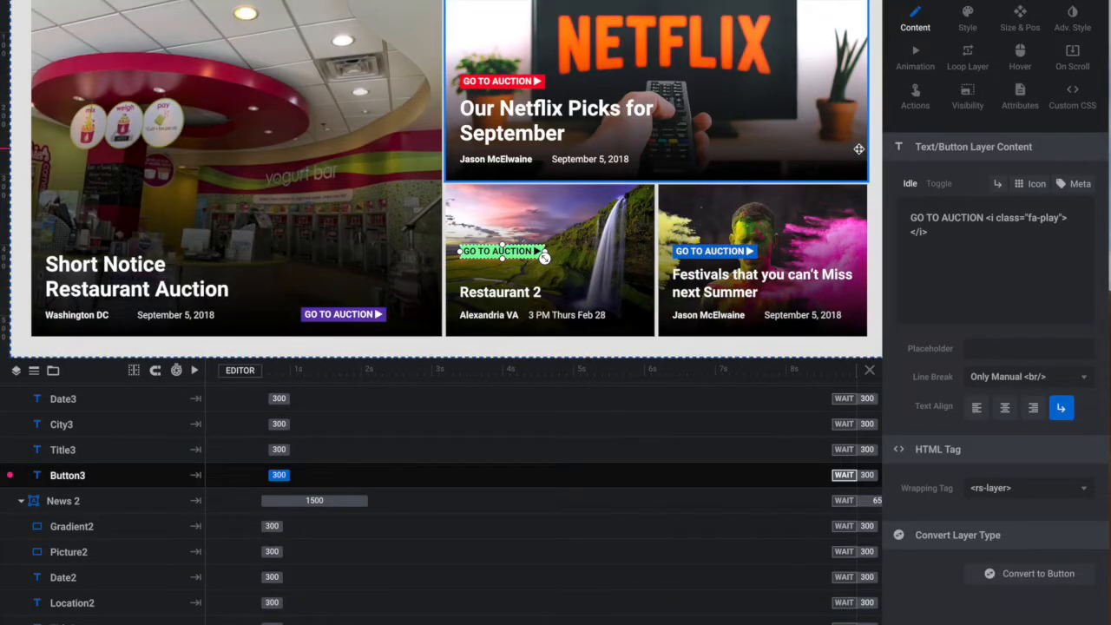
# - Save the module, test the Restaurant 2 card's GO TO AUCTION button in the preview and close the preview
pyautogui.hotkey('ctrl', 's')
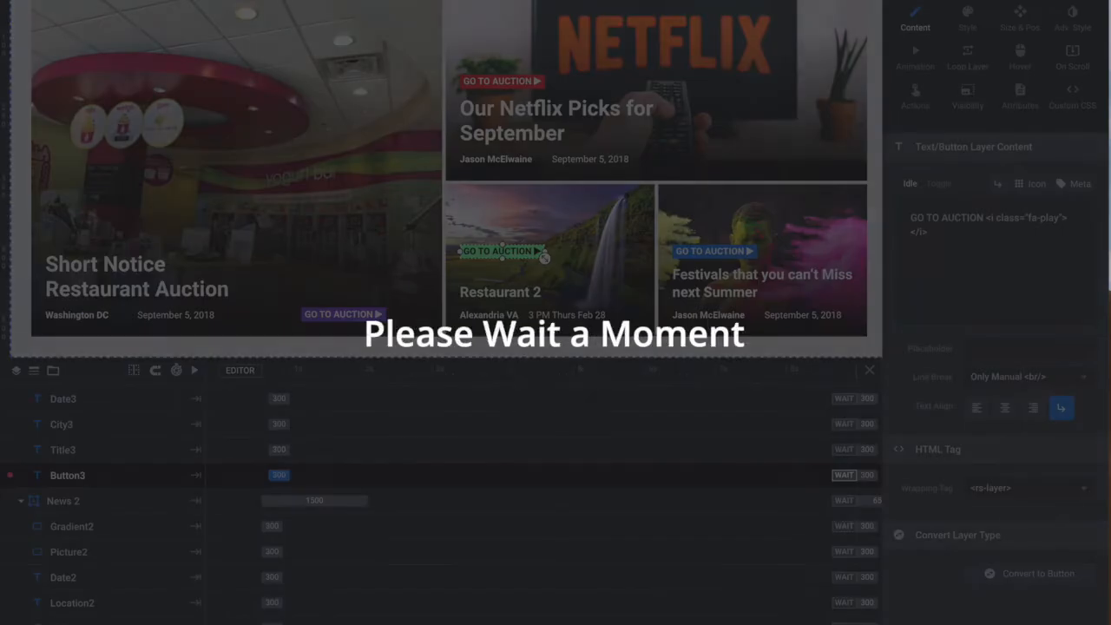
pyautogui.hotkey('ctrl', 'p')
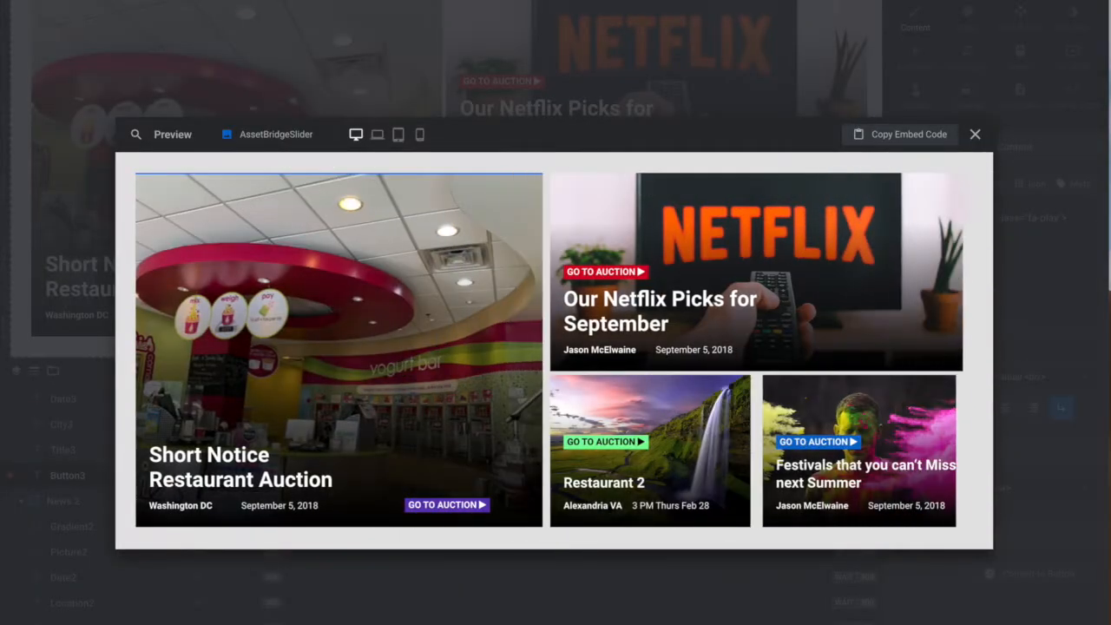
pyautogui.click(606, 449)
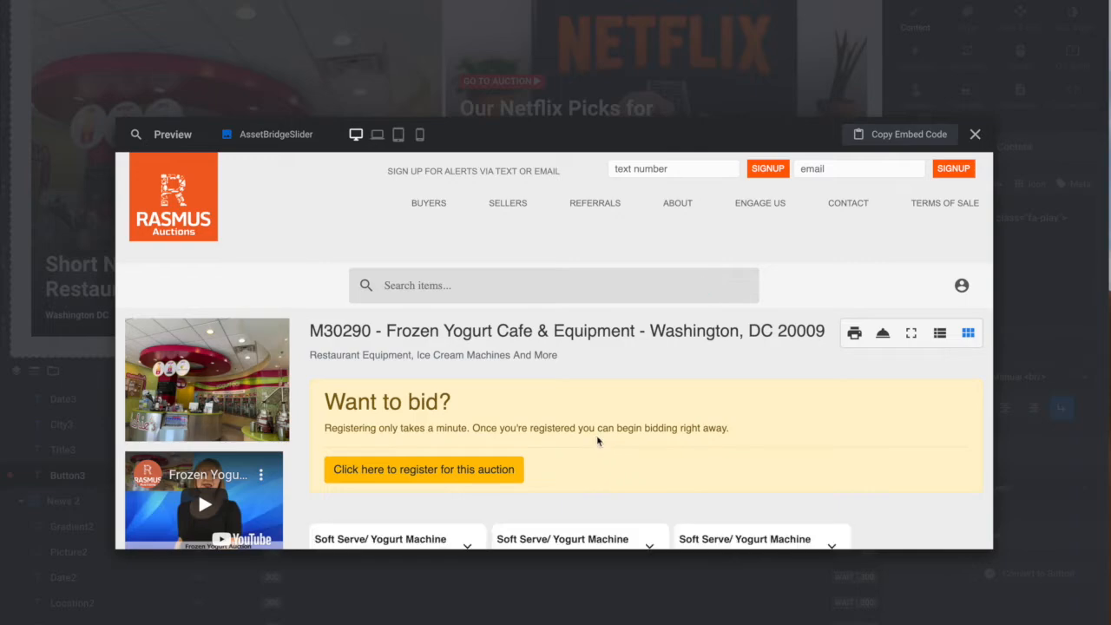
pyautogui.click(975, 134)
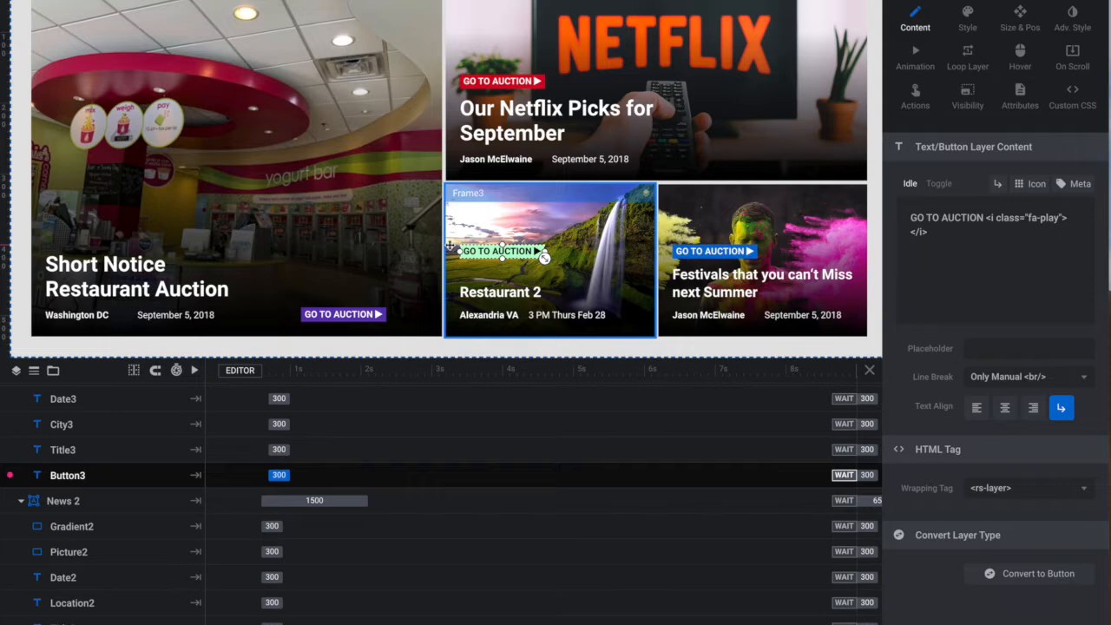
# - Open the media library for the Picture3 layer's background and upload the "Screen Shot 2020-02-26 at 8.08.31 AM" image from the Desktop
pyautogui.click(599, 234)
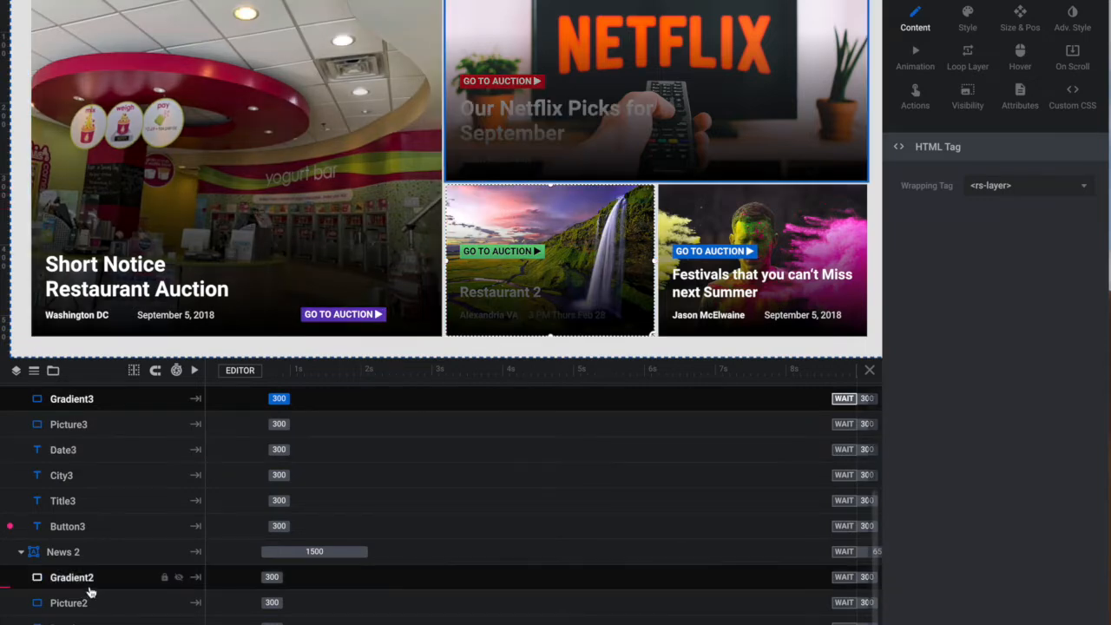
pyautogui.scroll(3, 92, 592)
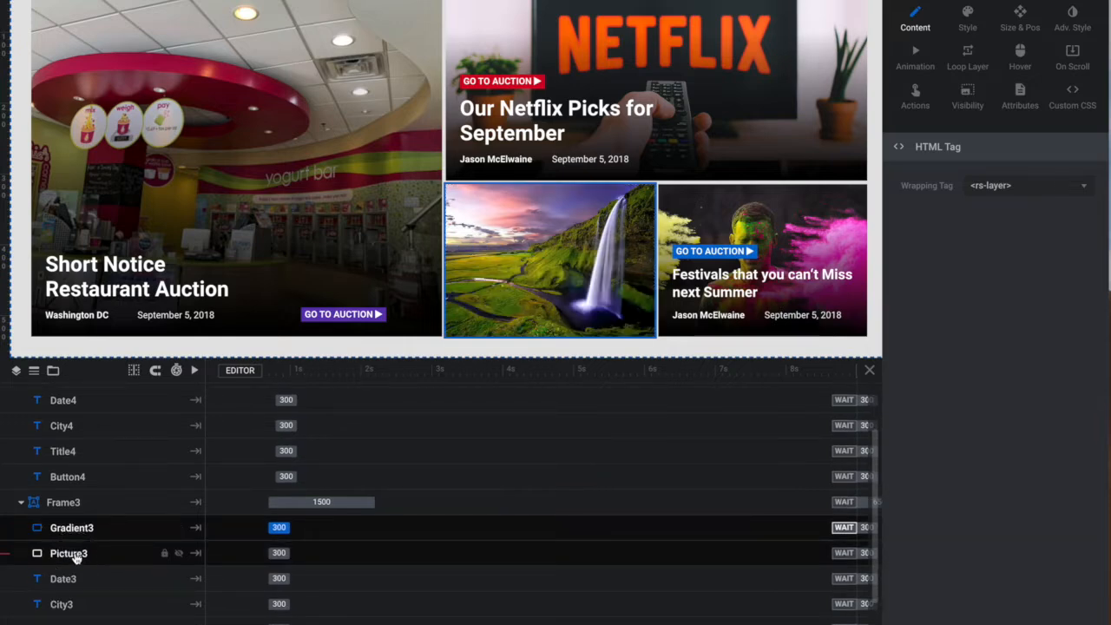
pyautogui.click(75, 559)
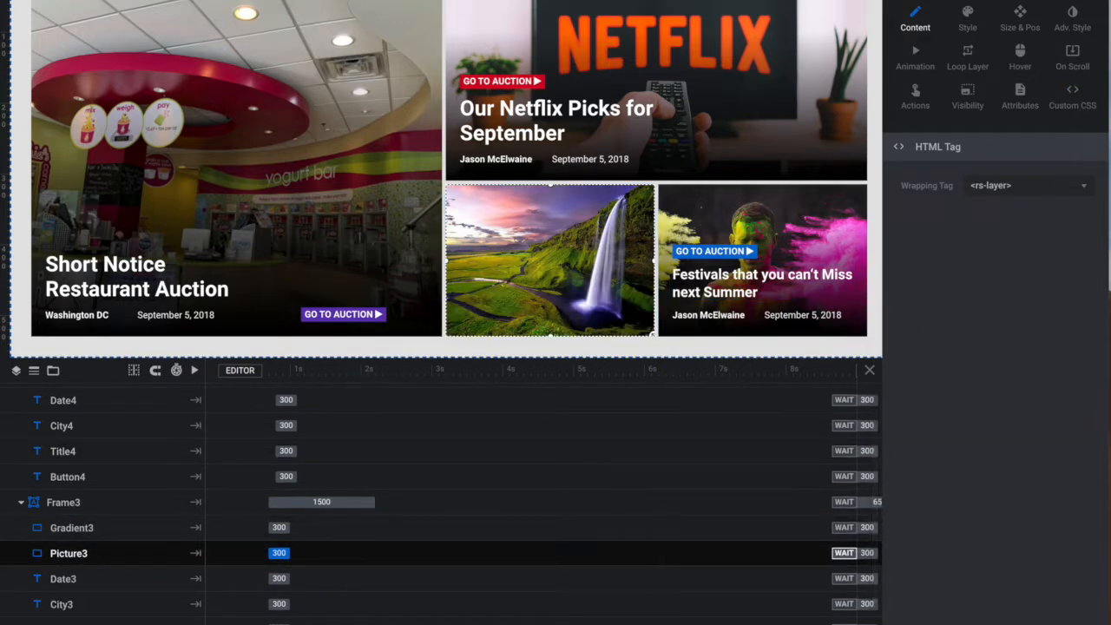
pyautogui.click(970, 17)
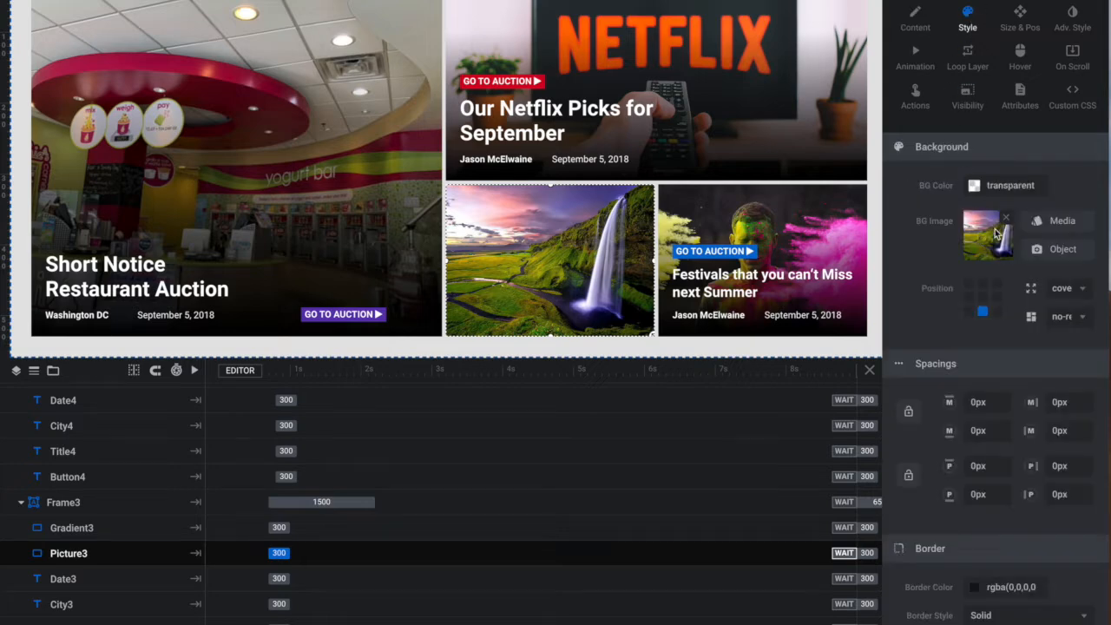
pyautogui.click(1063, 223)
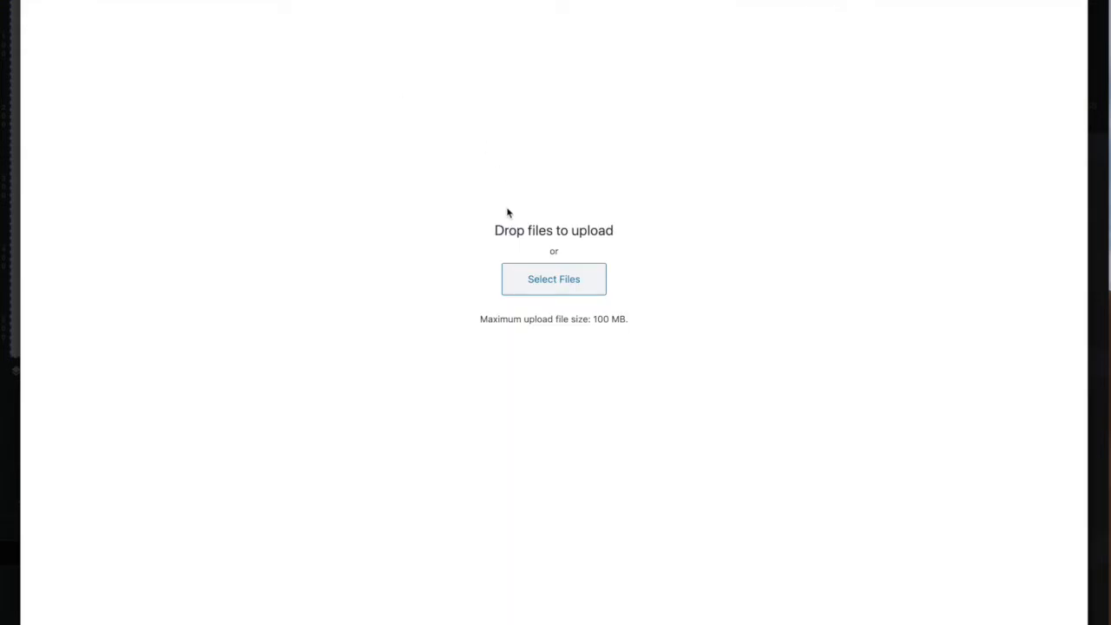
pyautogui.click(531, 285)
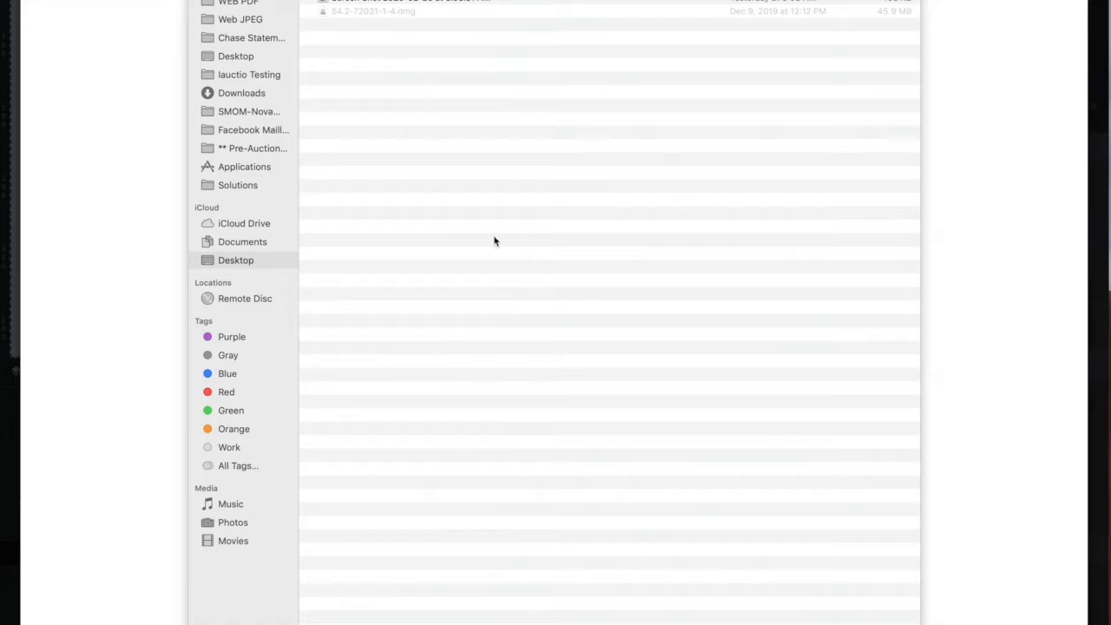
pyautogui.click(226, 261)
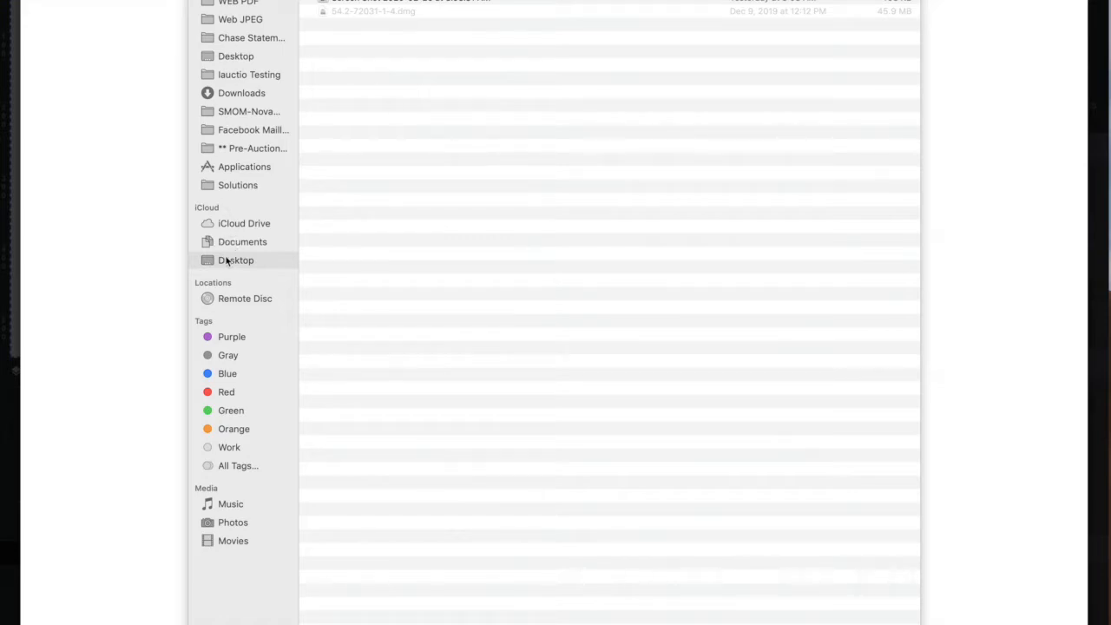
pyautogui.click(362, 3)
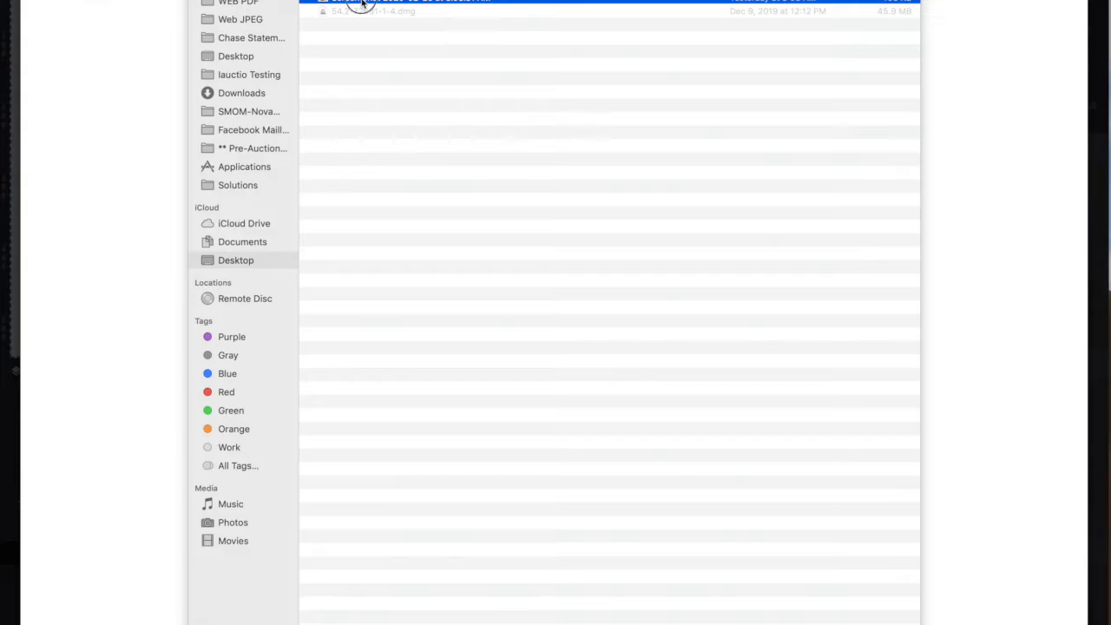
pyautogui.doubleClick(361, 2)
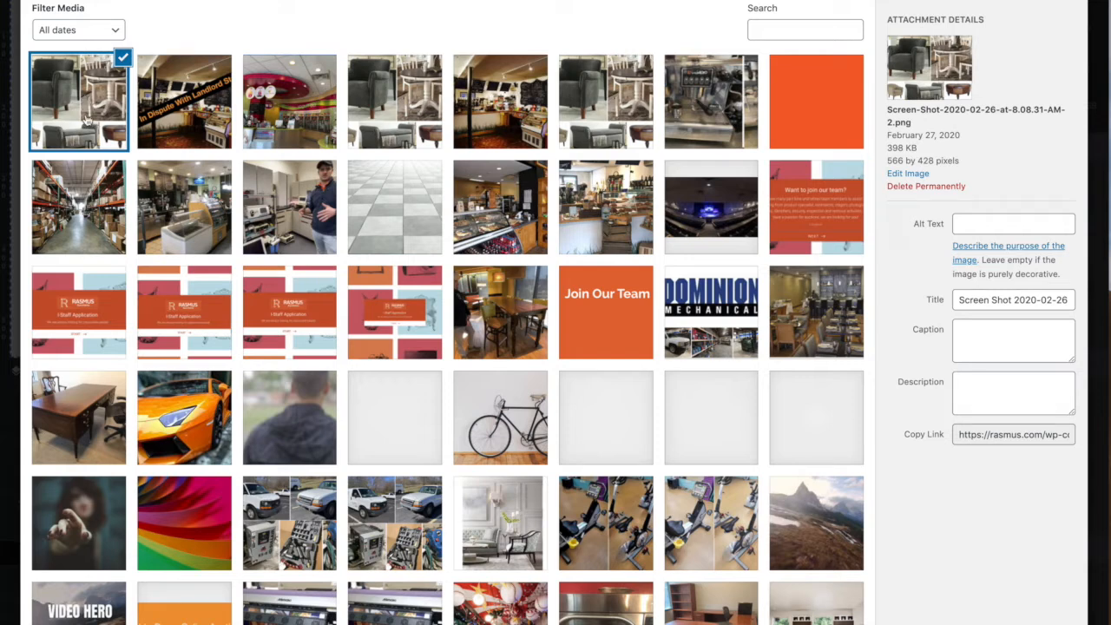
# - Try the café counter photo with the ice cream freezer as Picture3's background and check it in the slider preview
pyautogui.click(188, 214)
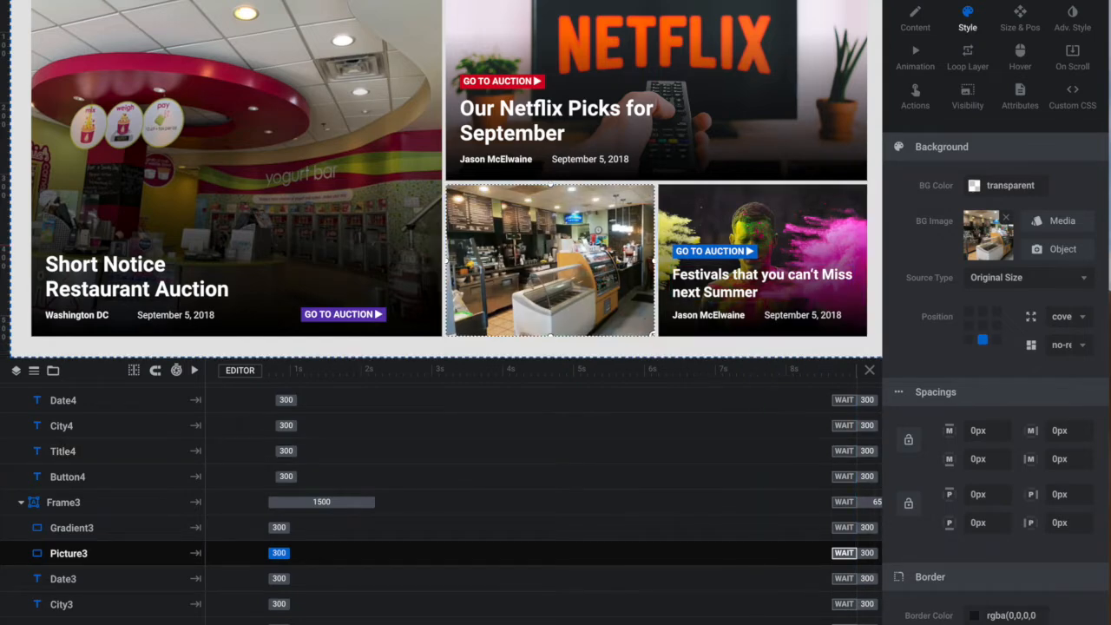
pyautogui.hotkey('ctrl', 'p')
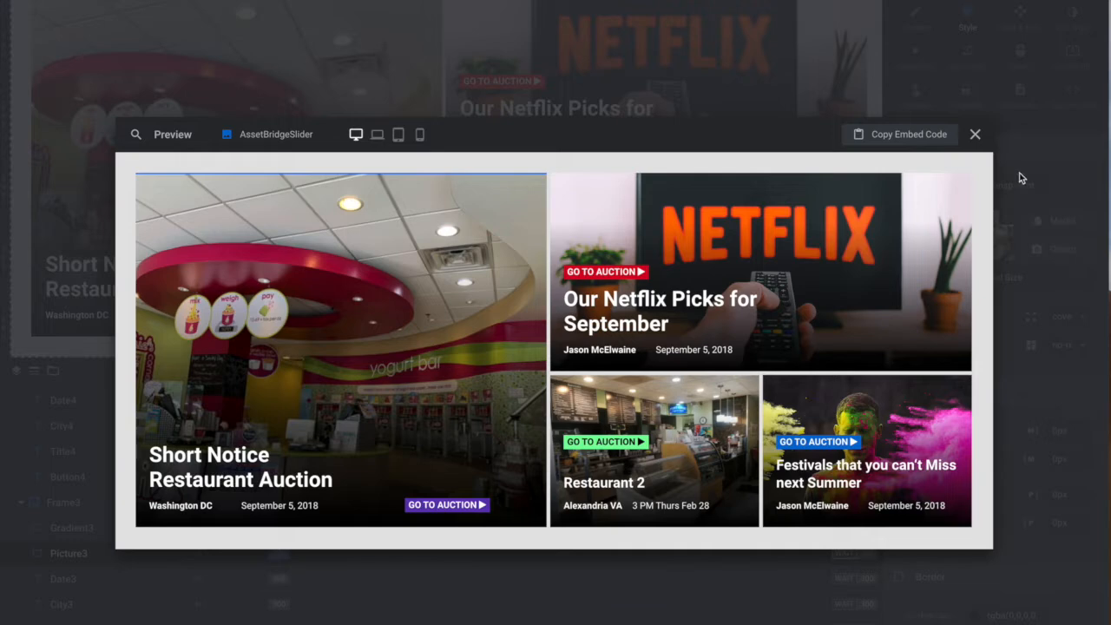
pyautogui.click(976, 133)
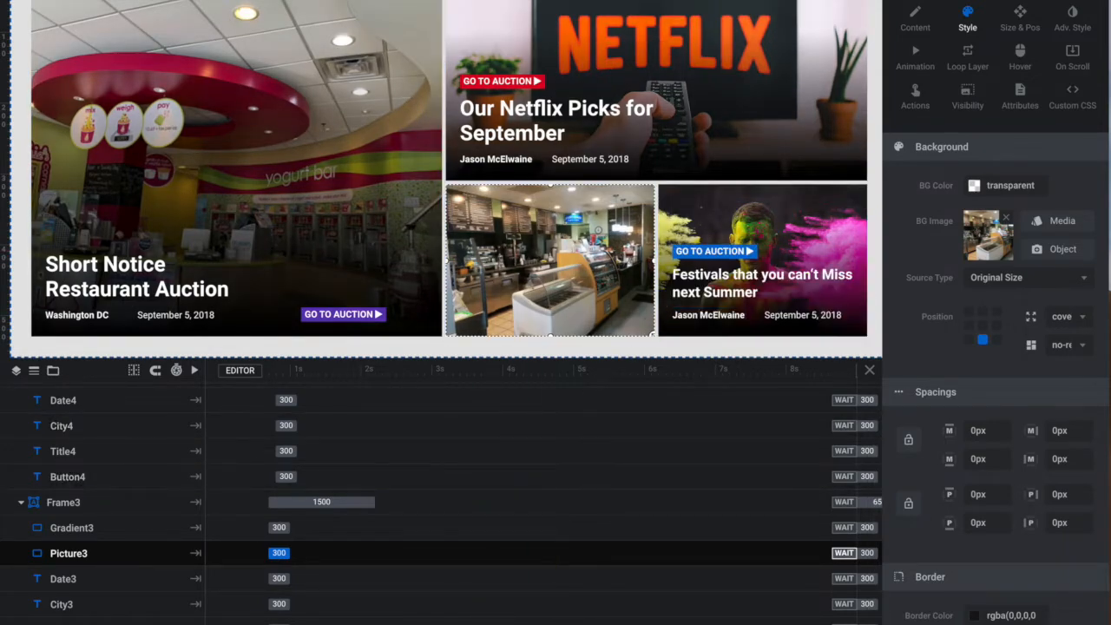
# - Undo the last background image change on the Picture3 layer
pyautogui.hotkey('ctrl', 's')
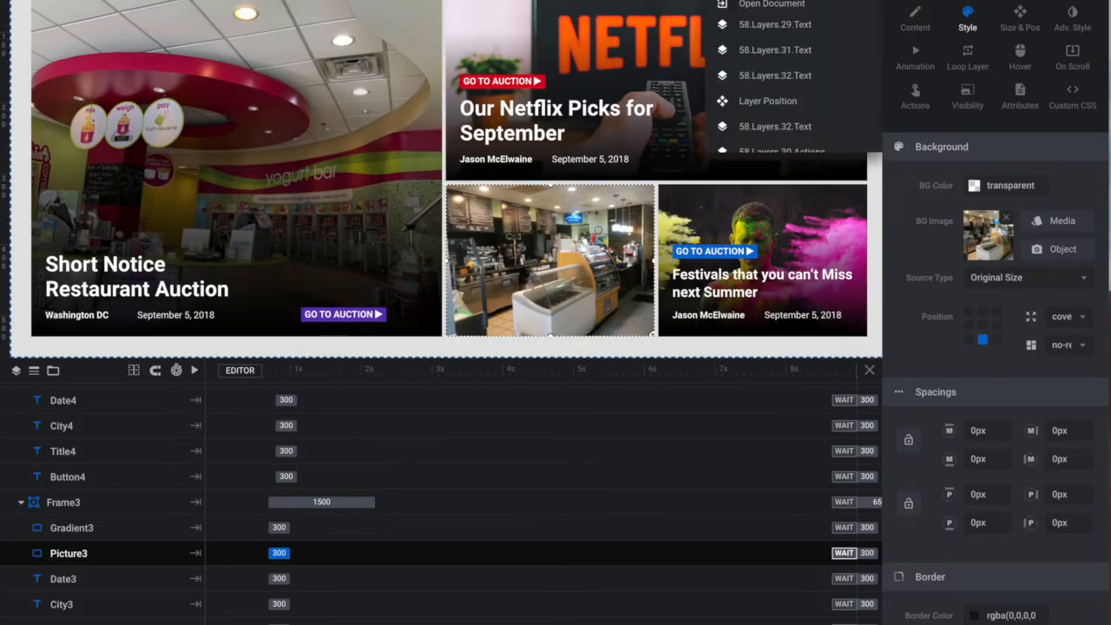
pyautogui.hotkey('ctrl', 'z')
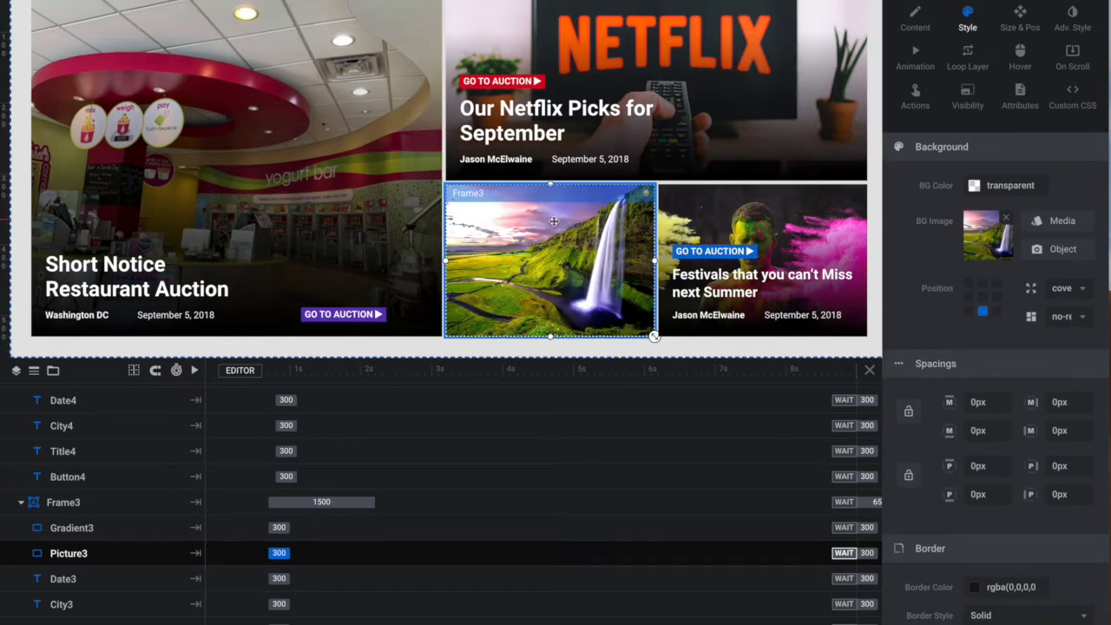
pyautogui.click(94, 583)
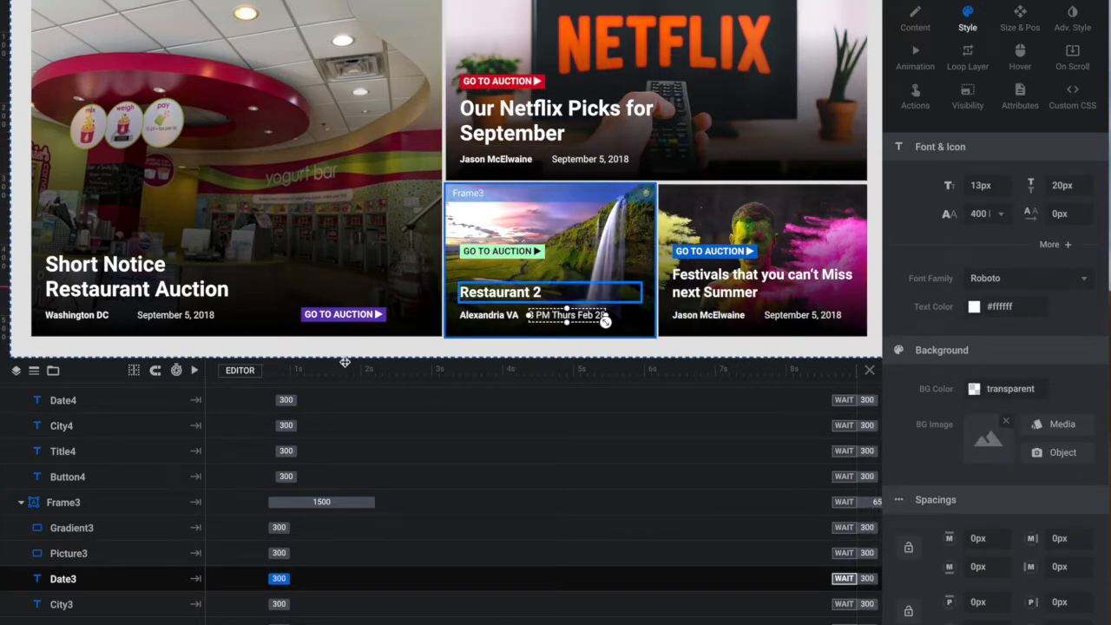
# - Try the Jimmy John's logo from the media library as the Picture3 layer's background image
pyautogui.click(87, 553)
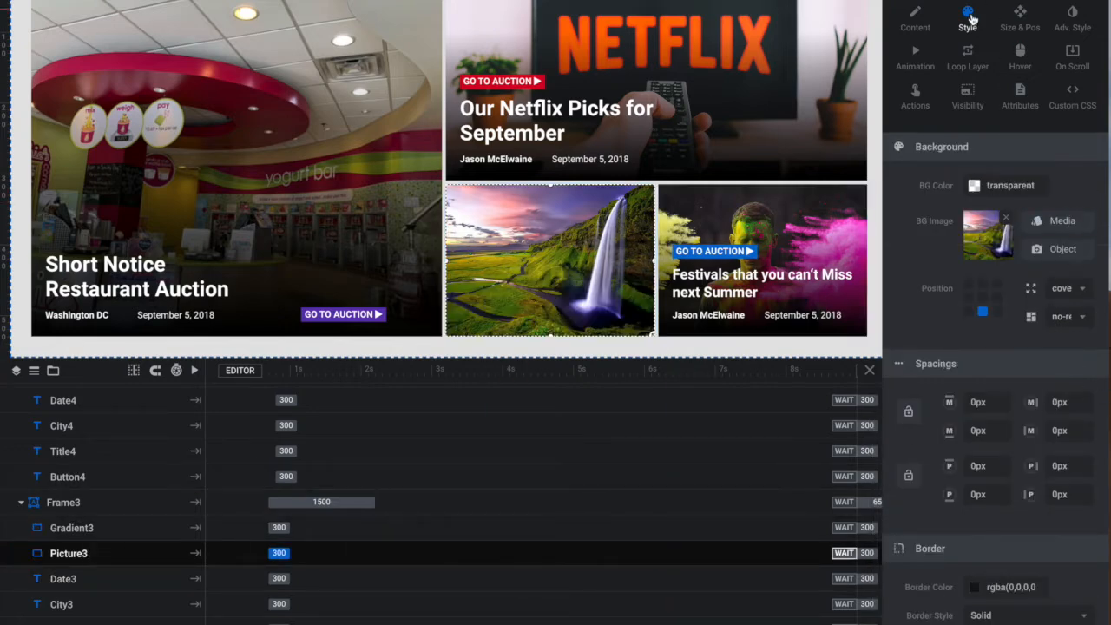
pyautogui.click(1077, 224)
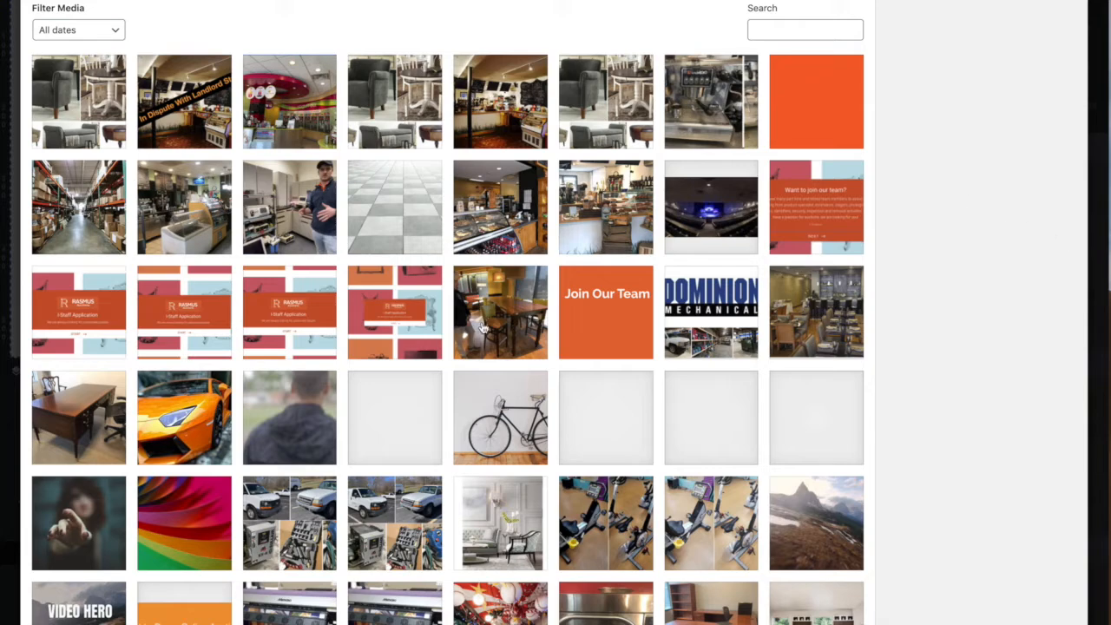
pyautogui.scroll(-6, 521, 347)
pyautogui.scroll(1, 525, 354)
pyautogui.click(612, 254)
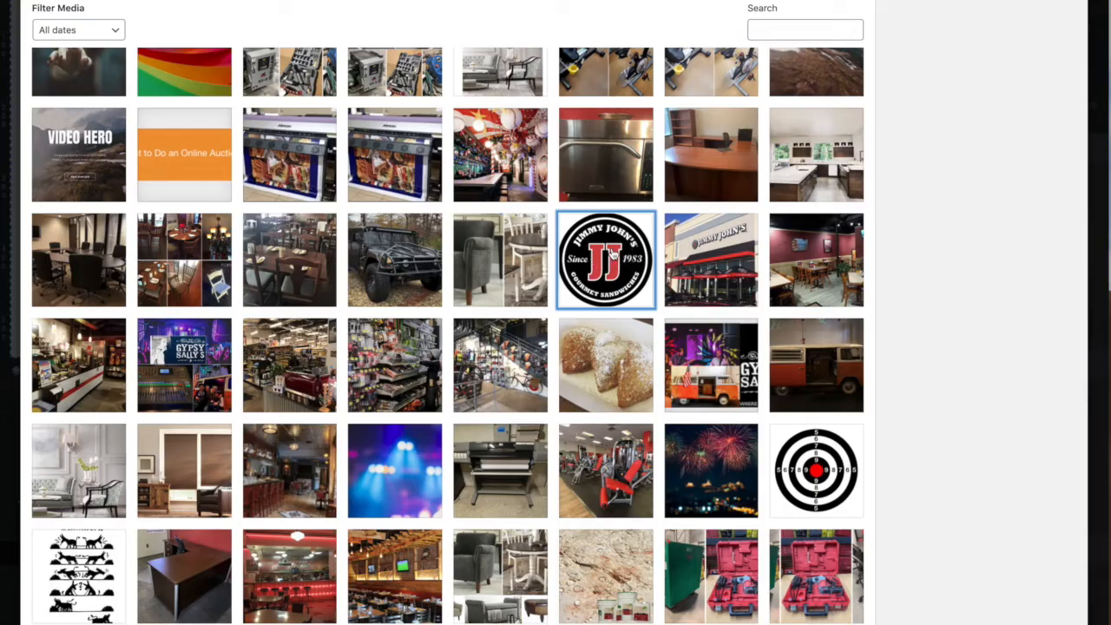
pyautogui.click(1053, 622)
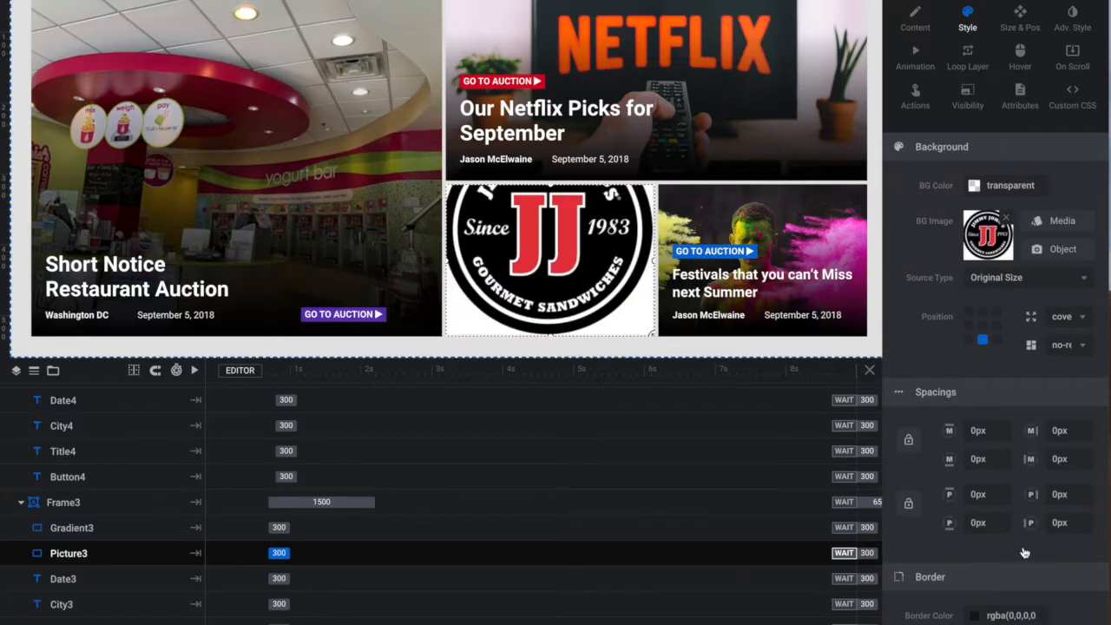
# - Set Picture3's background to the bar photo with hanging baseballs from the media library and check it in the slider preview
pyautogui.click(1055, 222)
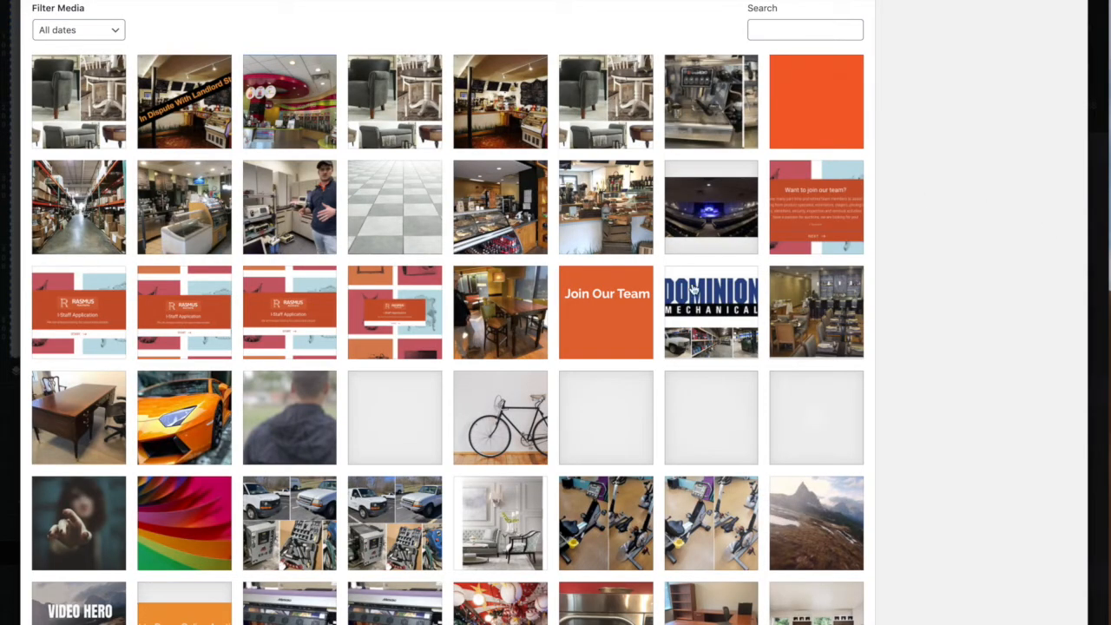
pyautogui.click(501, 607)
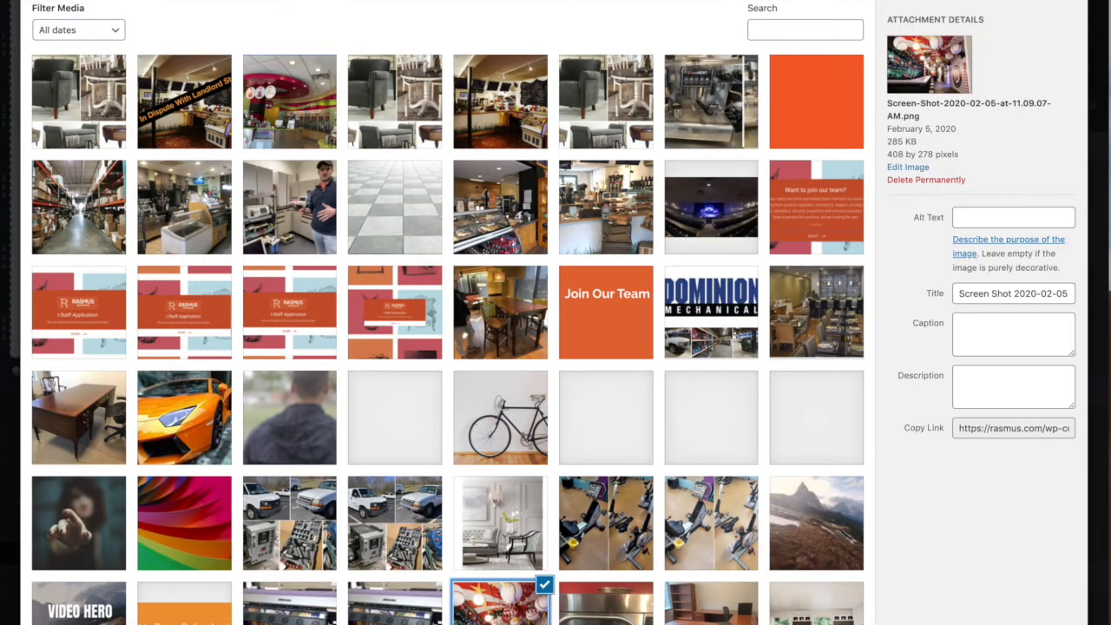
pyautogui.click(1051, 623)
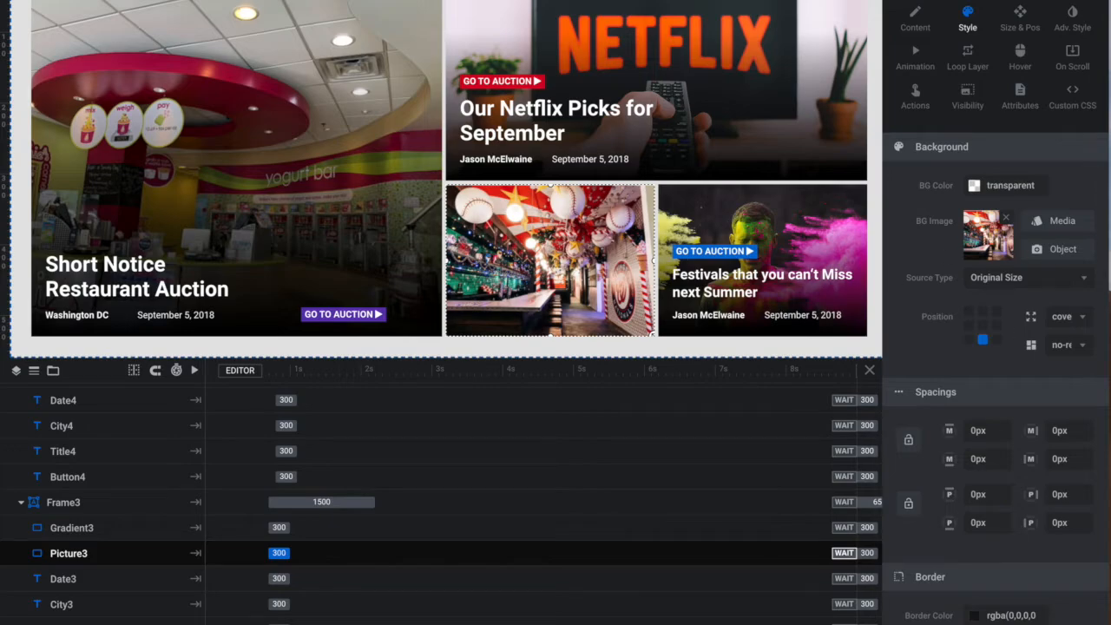
pyautogui.click(1047, 623)
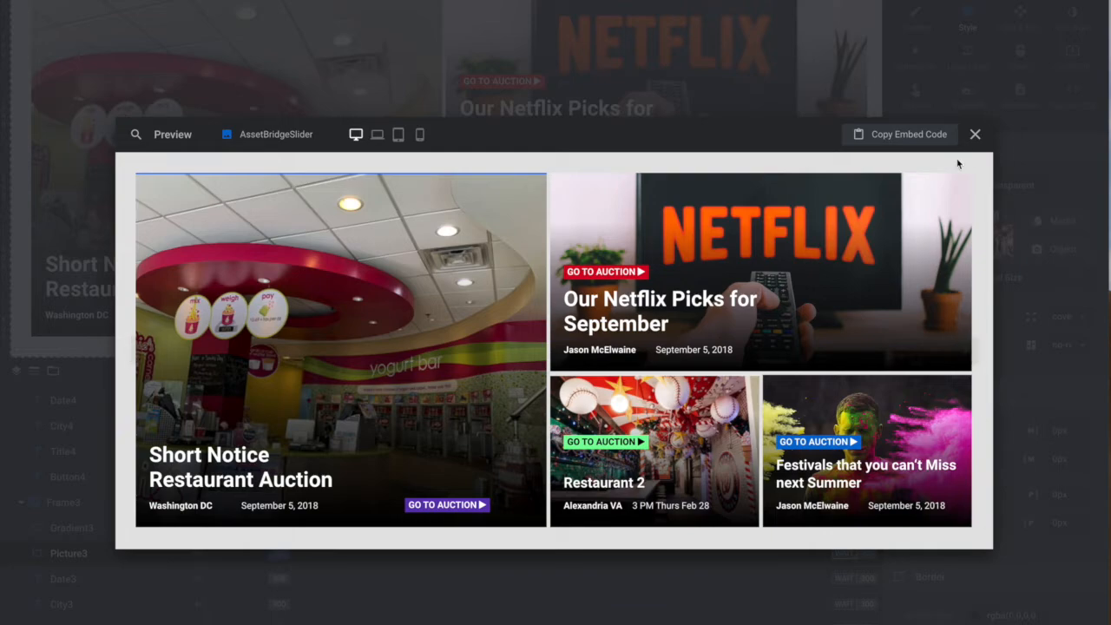
pyautogui.click(976, 135)
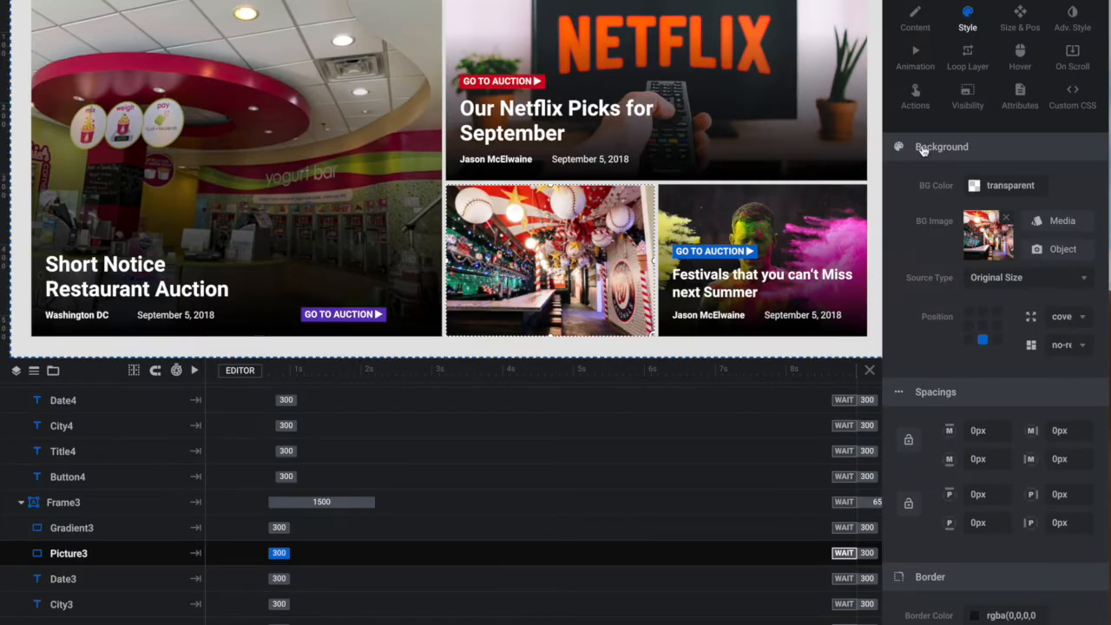
# - Switch the editor to the mobile layout and look over the stacked auction cards
pyautogui.moveTo(847, 2)
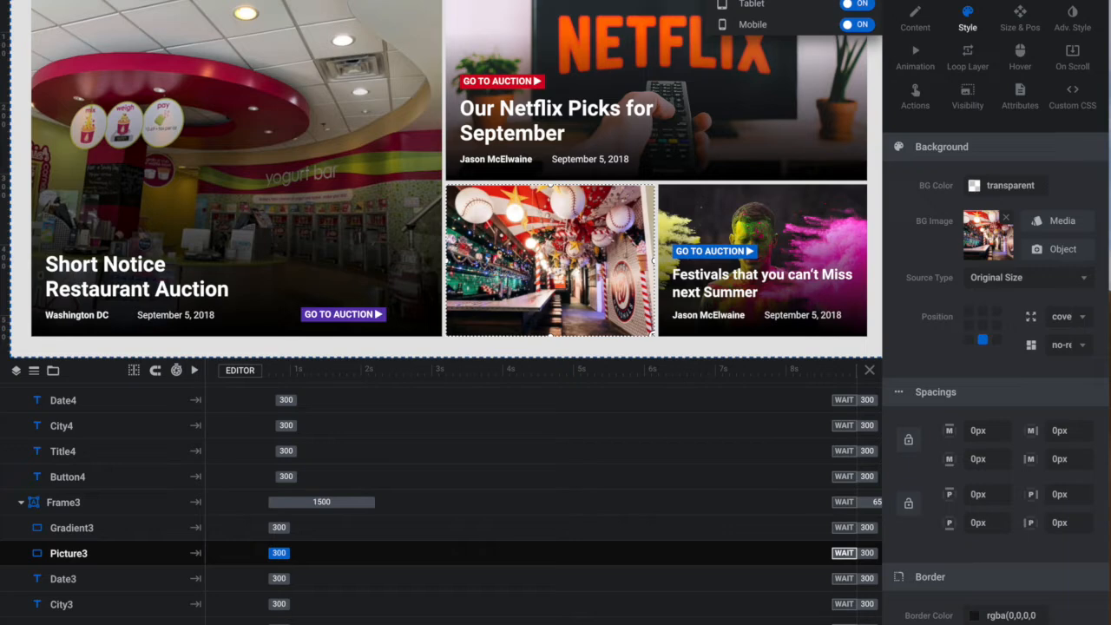
pyautogui.click(754, 25)
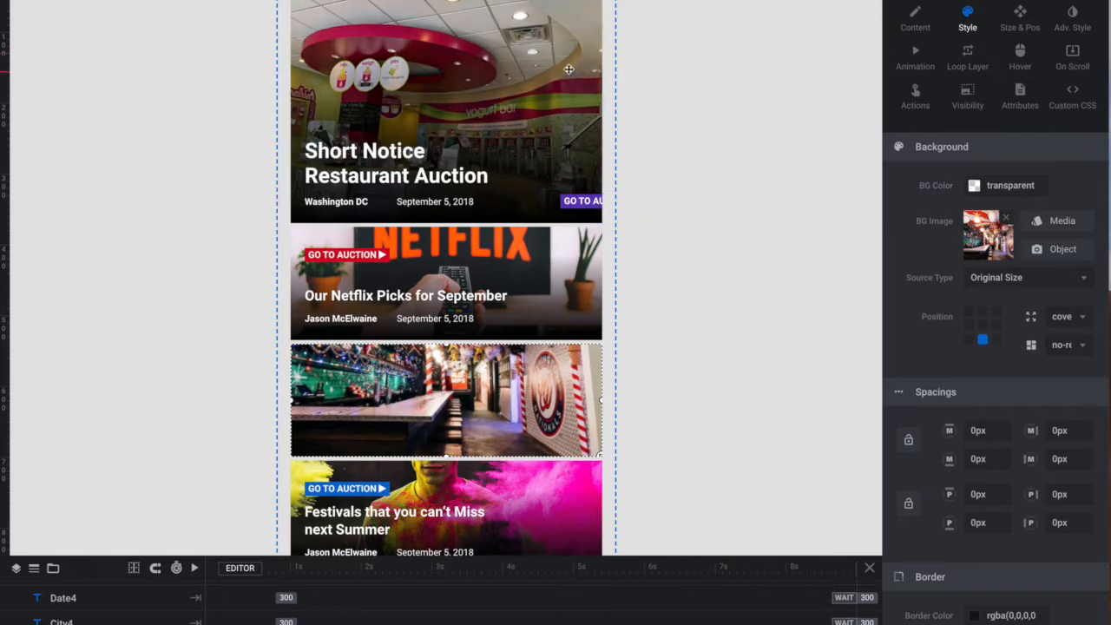
pyautogui.scroll(-1, 571, 66)
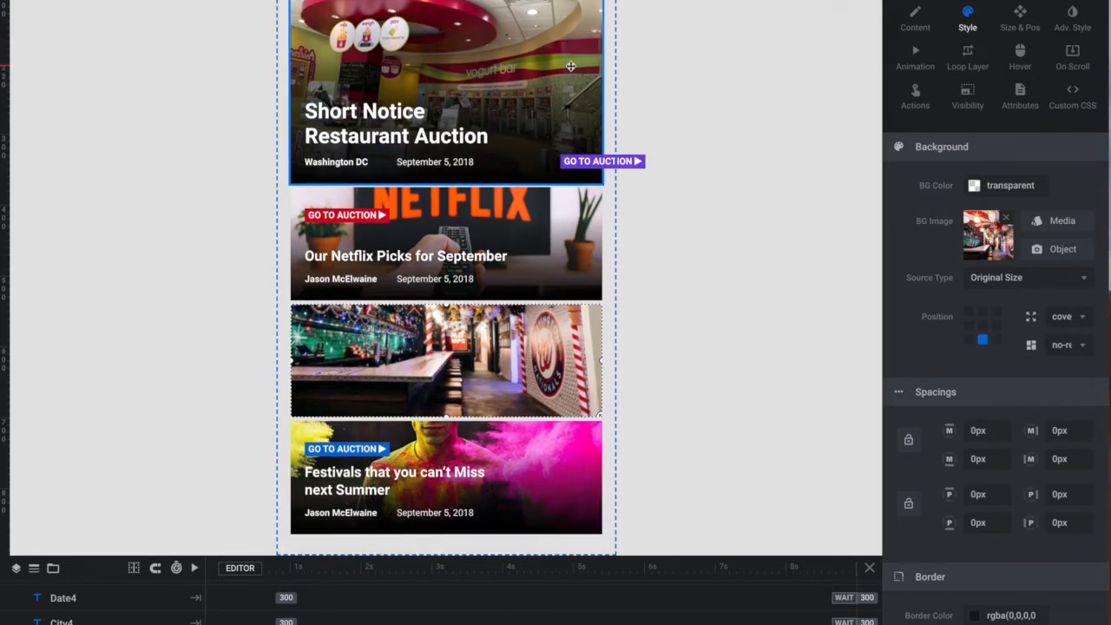
pyautogui.click(521, 362)
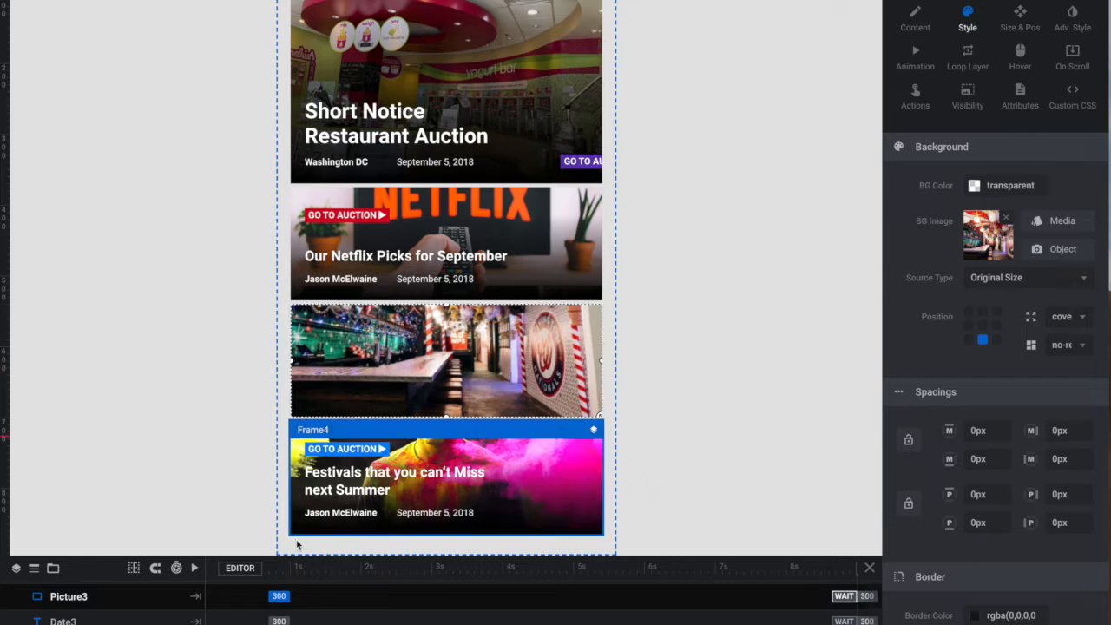
pyautogui.click(426, 396)
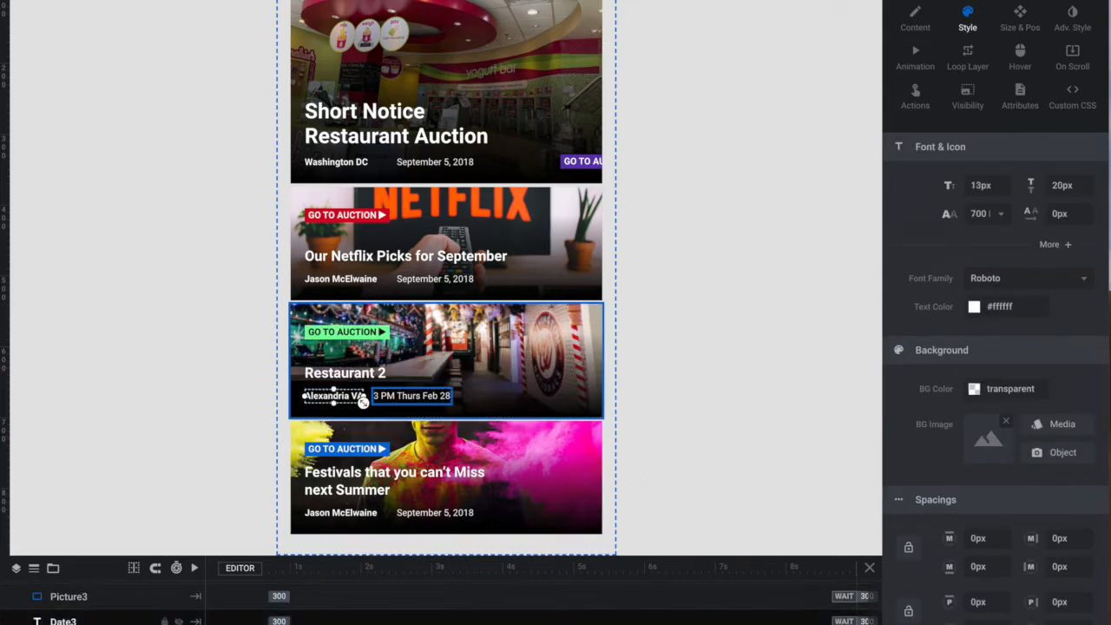
pyautogui.click(77, 601)
pyautogui.click(78, 602)
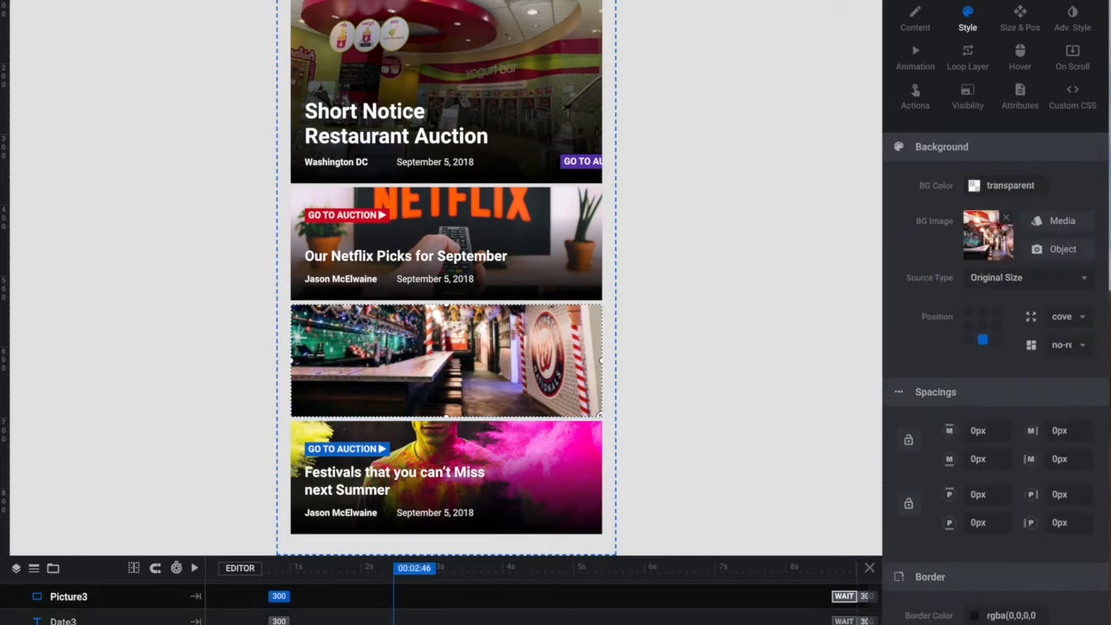
# - Preview the AssetBridgeSlider module at notebook, tablet and mobile sizes, and close the preview
pyautogui.click(999, 623)
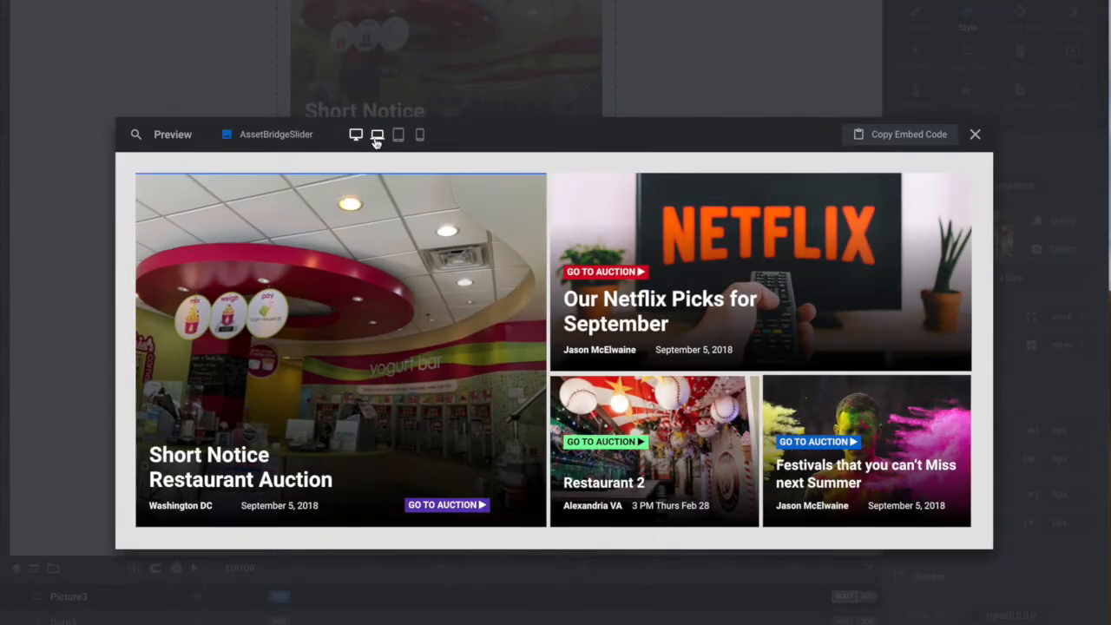
pyautogui.click(377, 138)
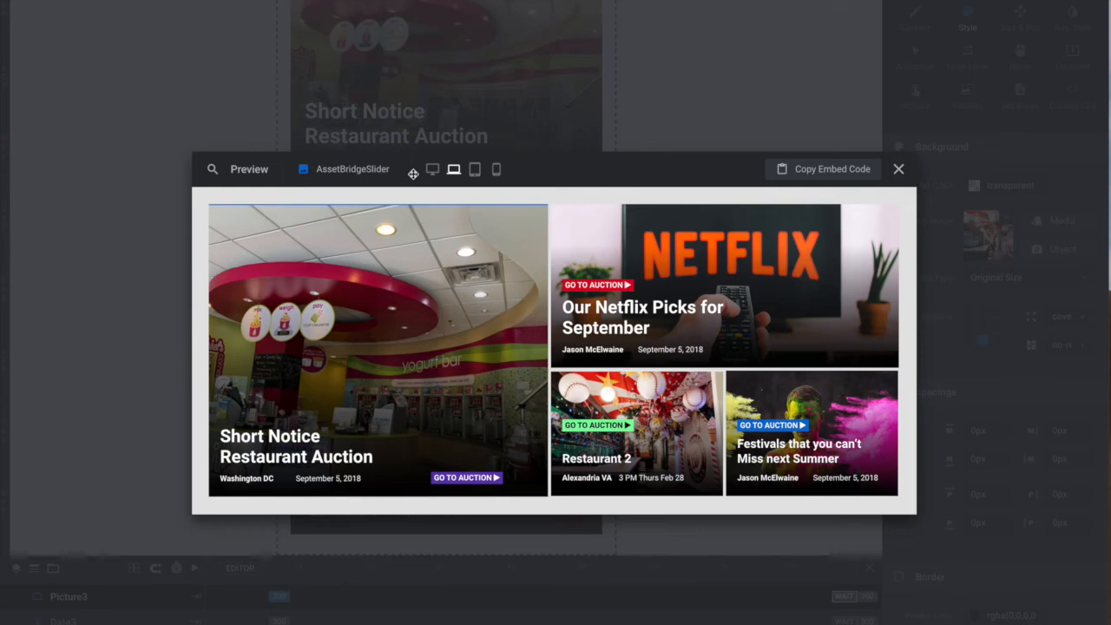
pyautogui.click(475, 169)
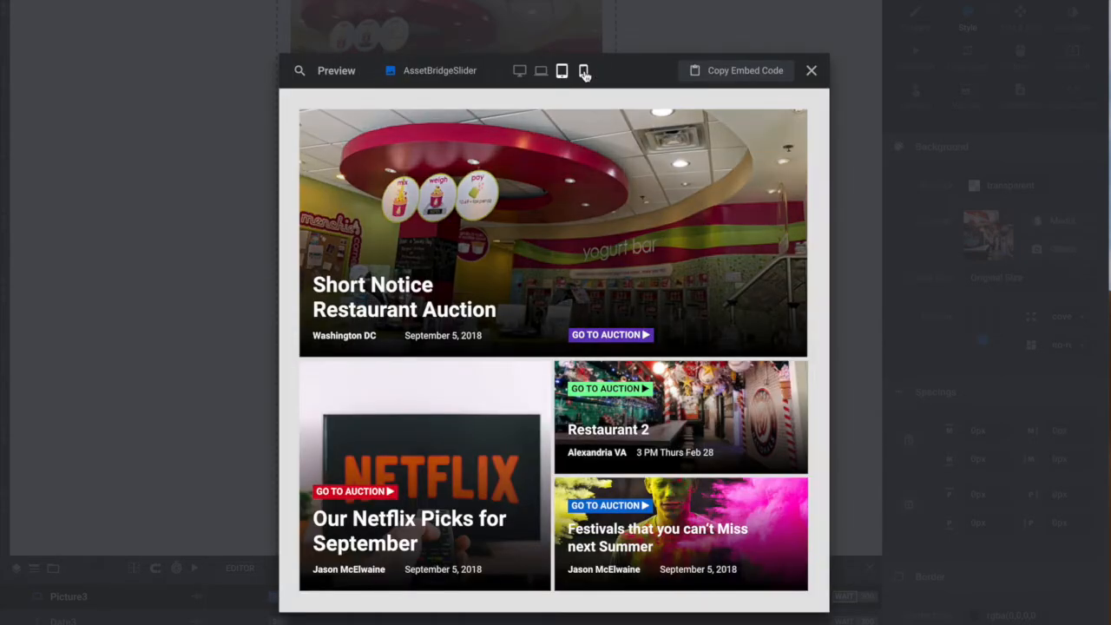
pyautogui.click(583, 70)
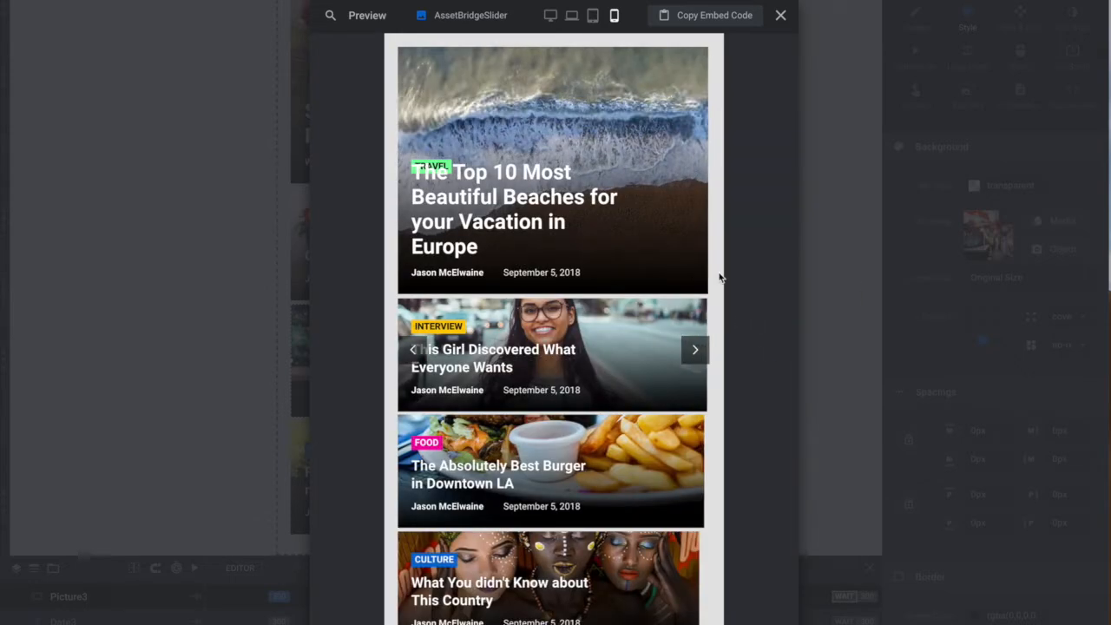
pyautogui.click(782, 16)
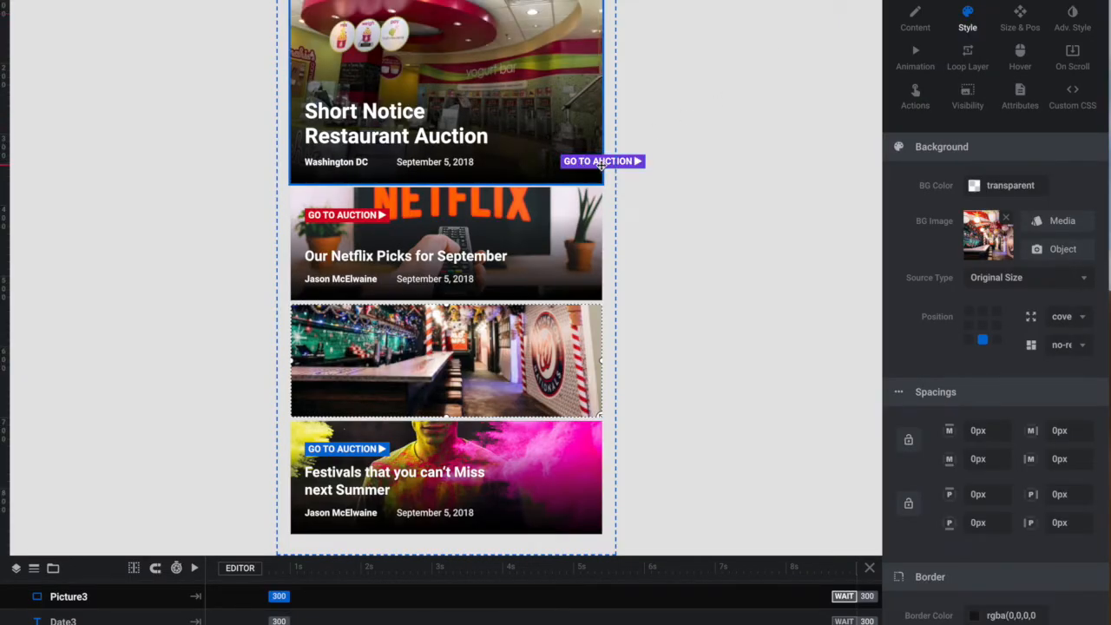
# - Move the purple GO TO AUCTION button inside the Short Notice Restaurant Auction card in the mobile layout and compare it with the desktop layout
pyautogui.moveTo(582, 161); pyautogui.dragTo(552, 162)
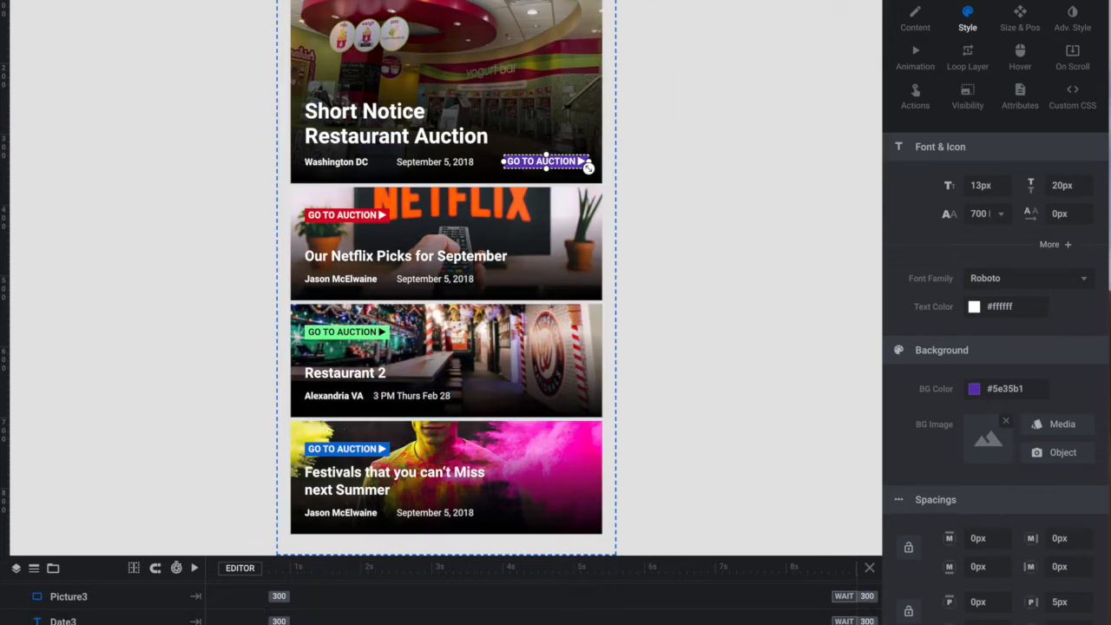
pyautogui.click(752, 1)
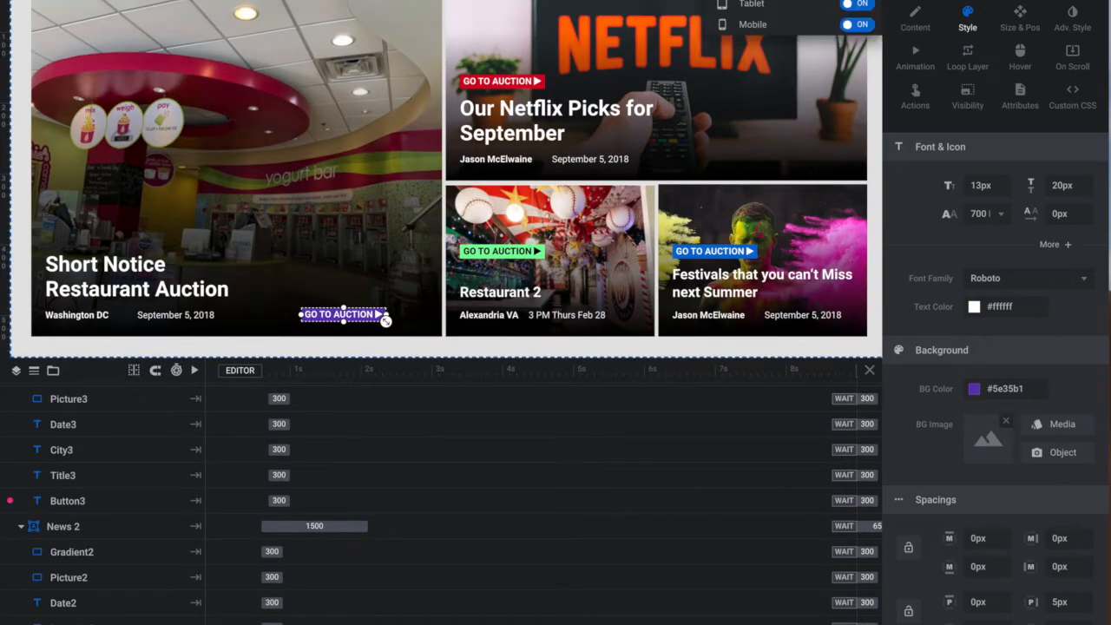
pyautogui.click(760, 26)
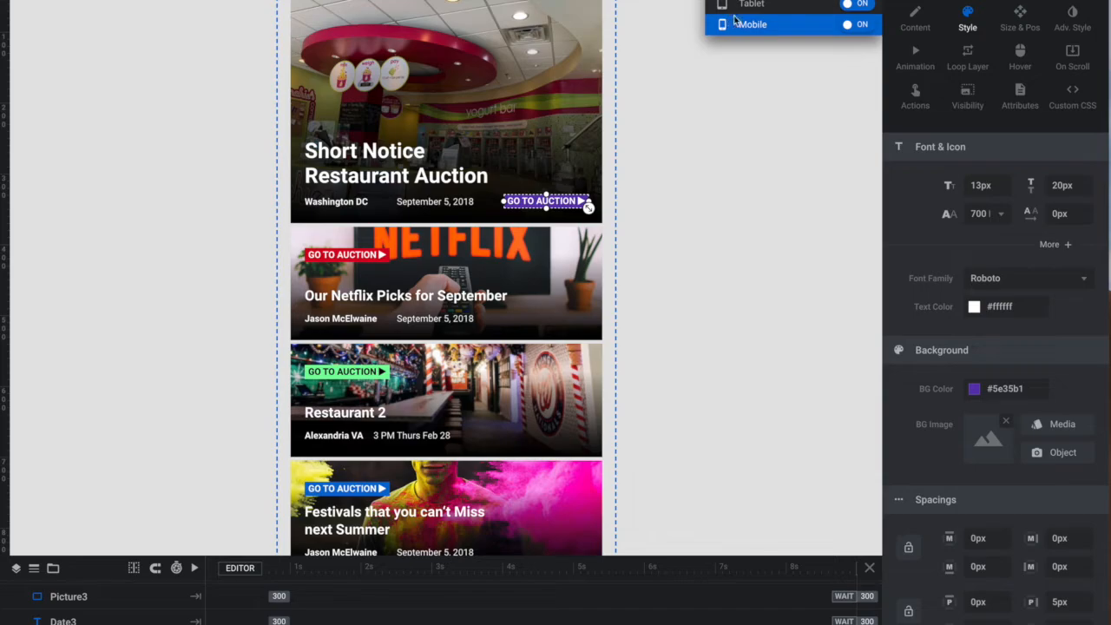
# - Preview the slider with the repositioned button at mobile, tablet, notebook and desktop sizes, and close the preview
pyautogui.hotkey('ctrl', 'p')
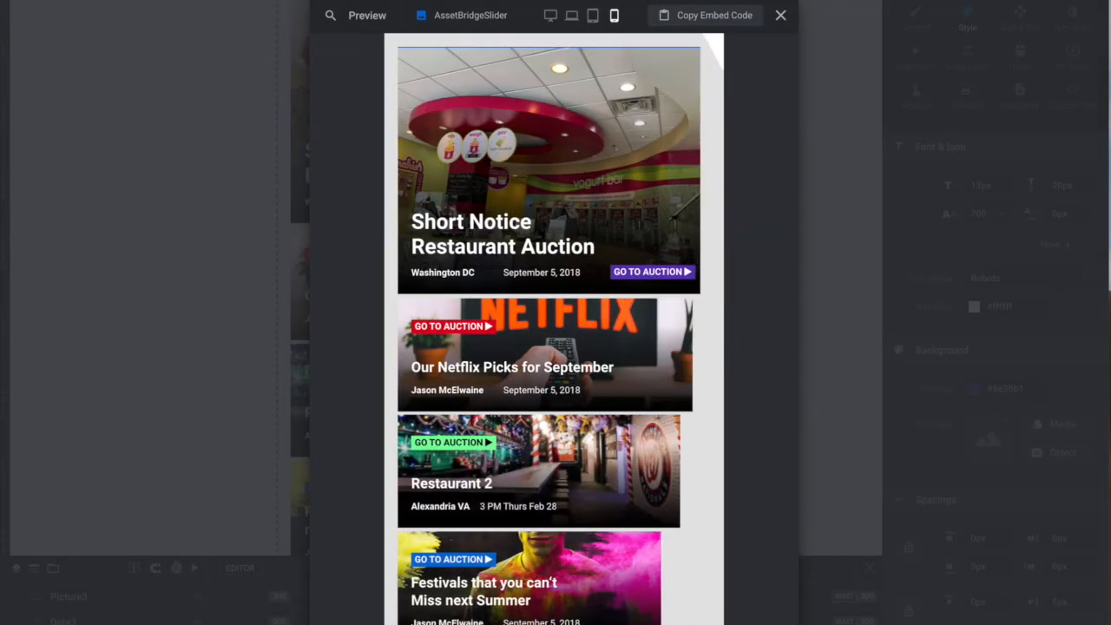
pyautogui.click(595, 15)
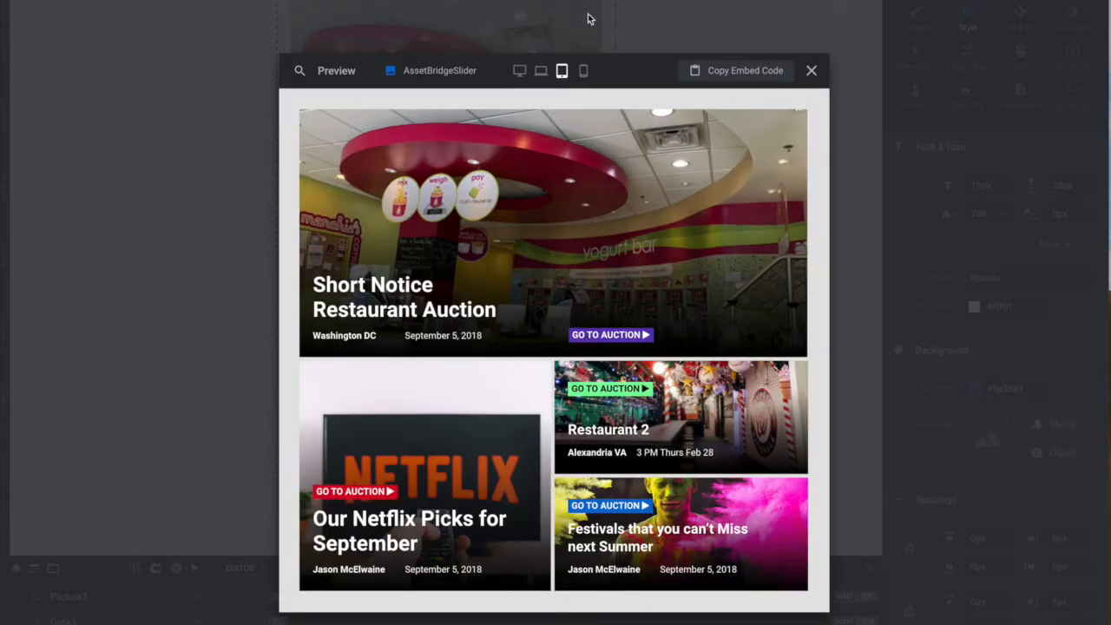
pyautogui.click(542, 70)
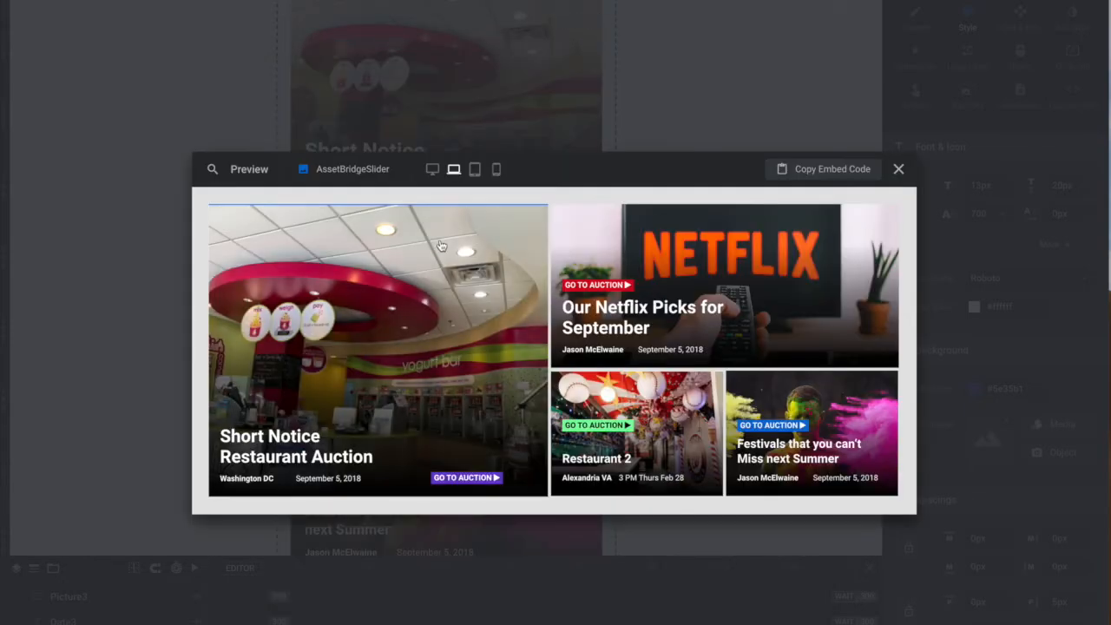
pyautogui.click(432, 172)
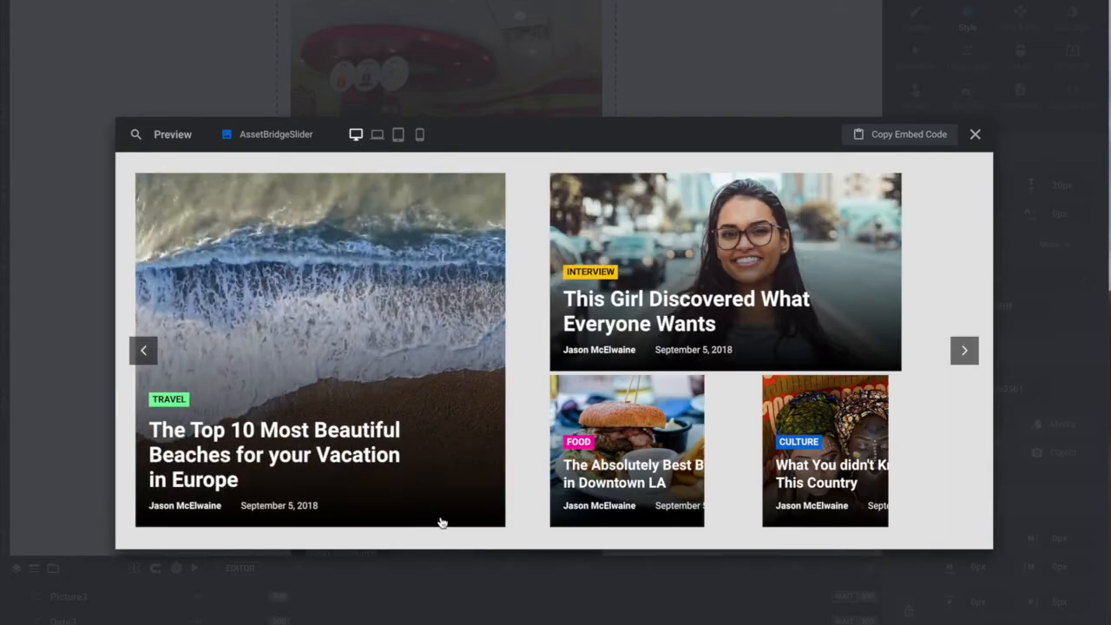
pyautogui.click(975, 134)
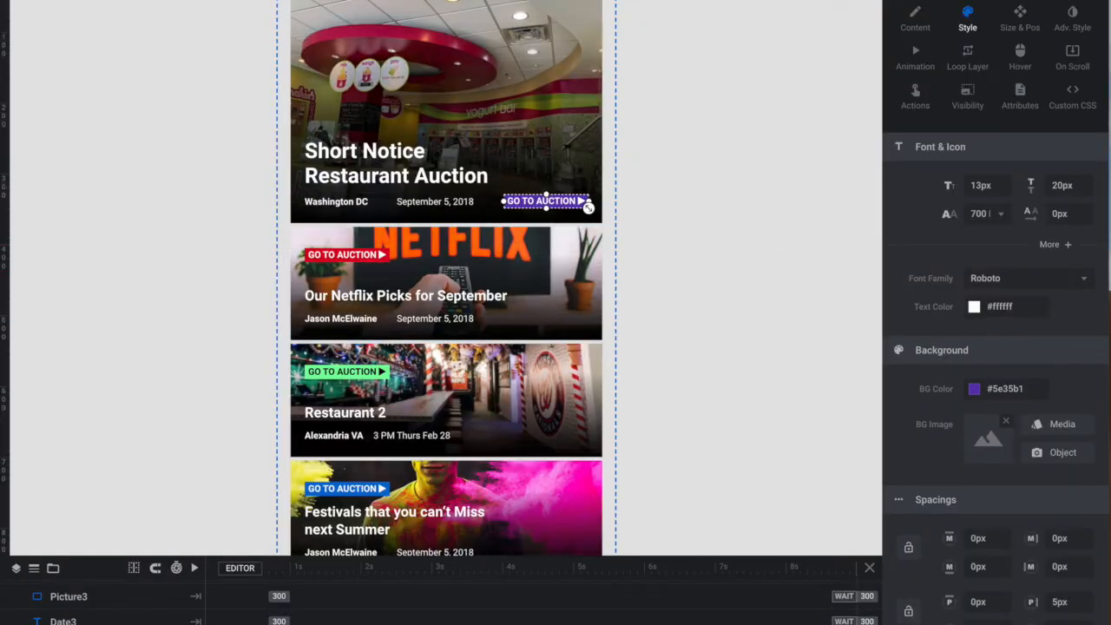
# - Save the slider module and copy its shortcode from the module naming settings
pyautogui.hotkey('ctrl', 's')
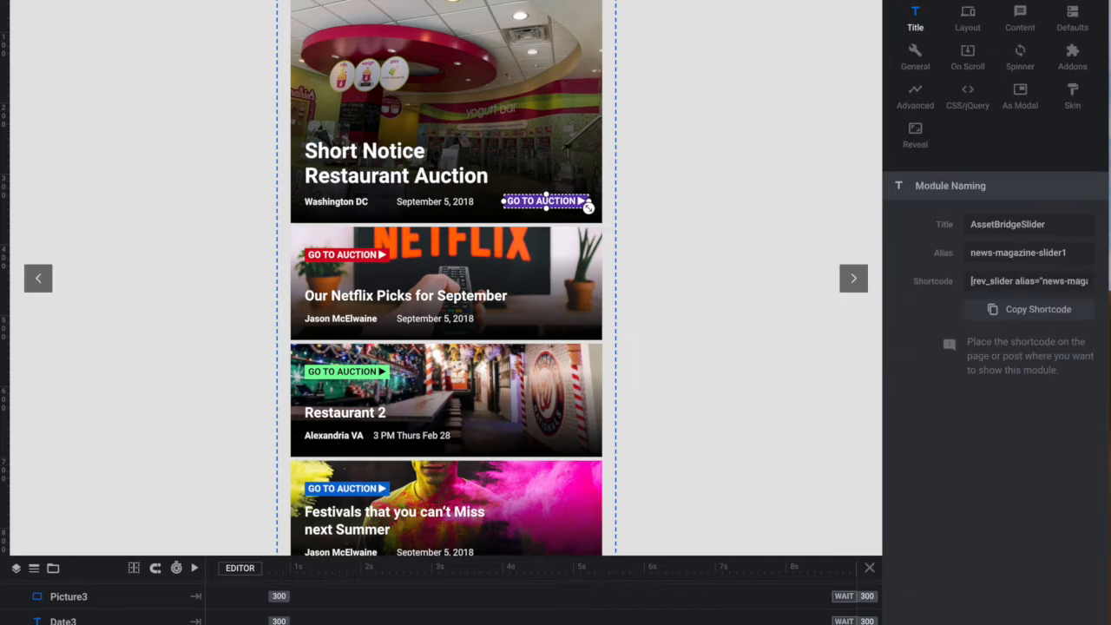
pyautogui.click(1028, 310)
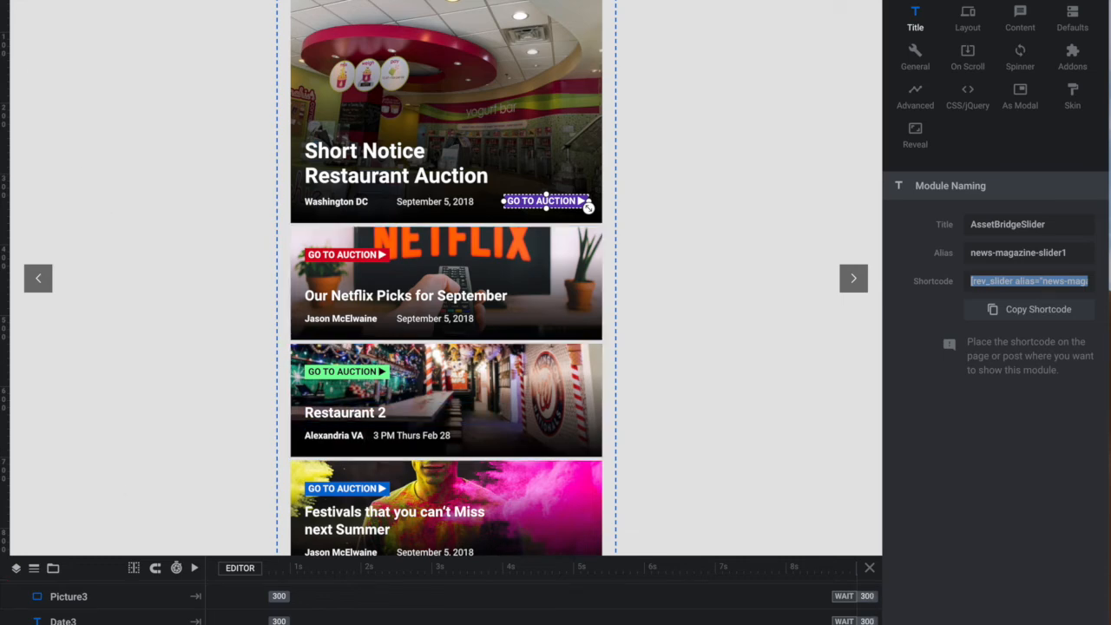
# - Open the Home front page from the WordPress pages list and launch Beaver Builder on it
pyautogui.moveTo(5, 434)
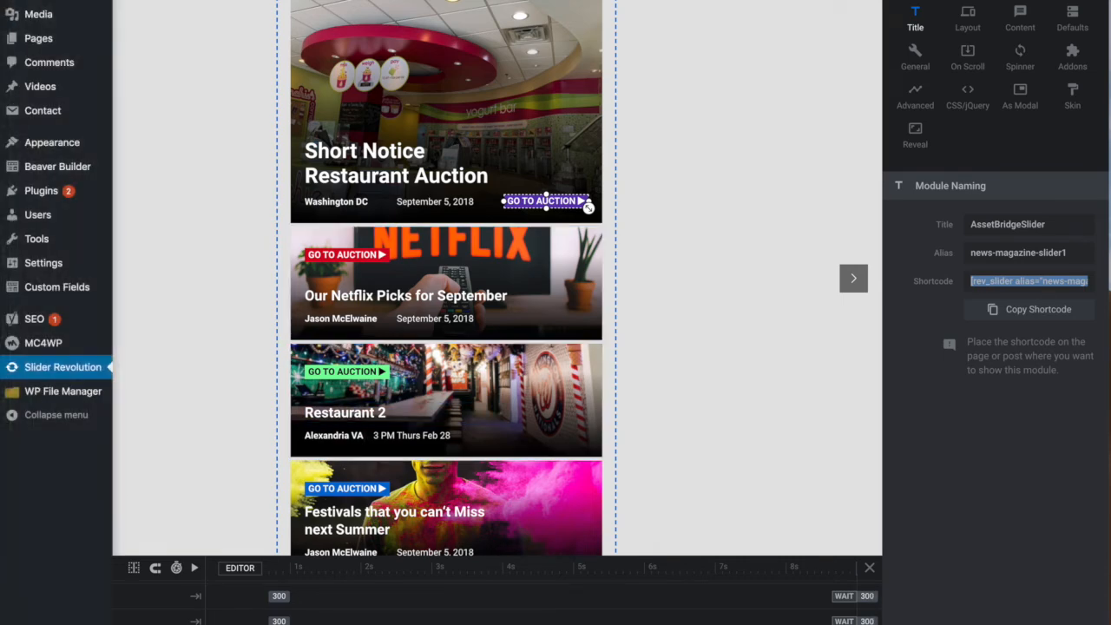
pyautogui.moveTo(36, 43)
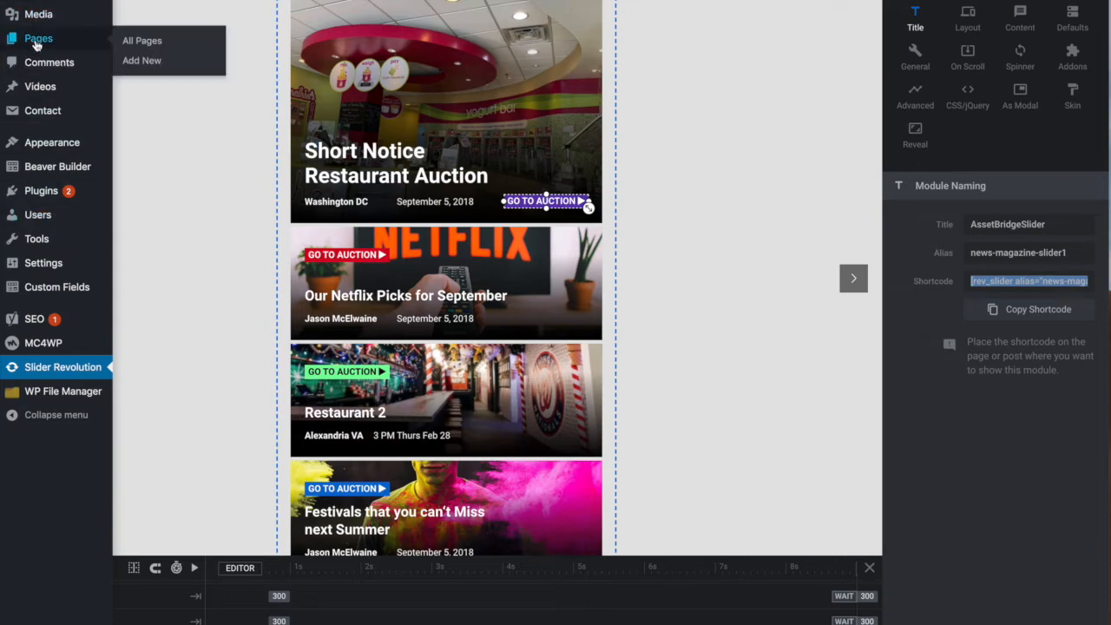
pyautogui.click(37, 41)
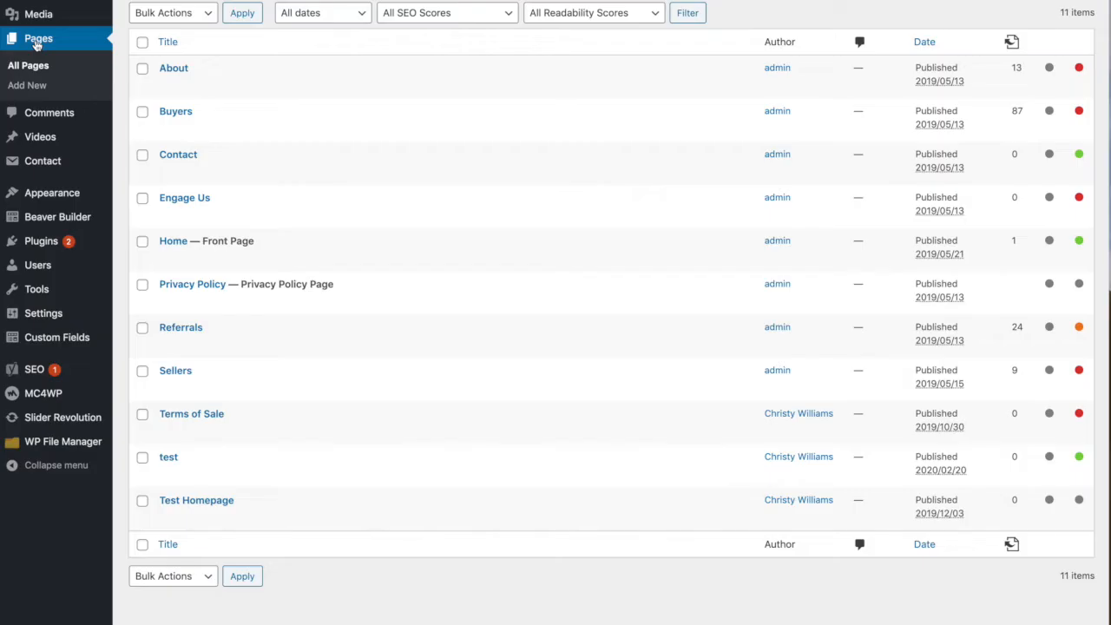
pyautogui.click(171, 243)
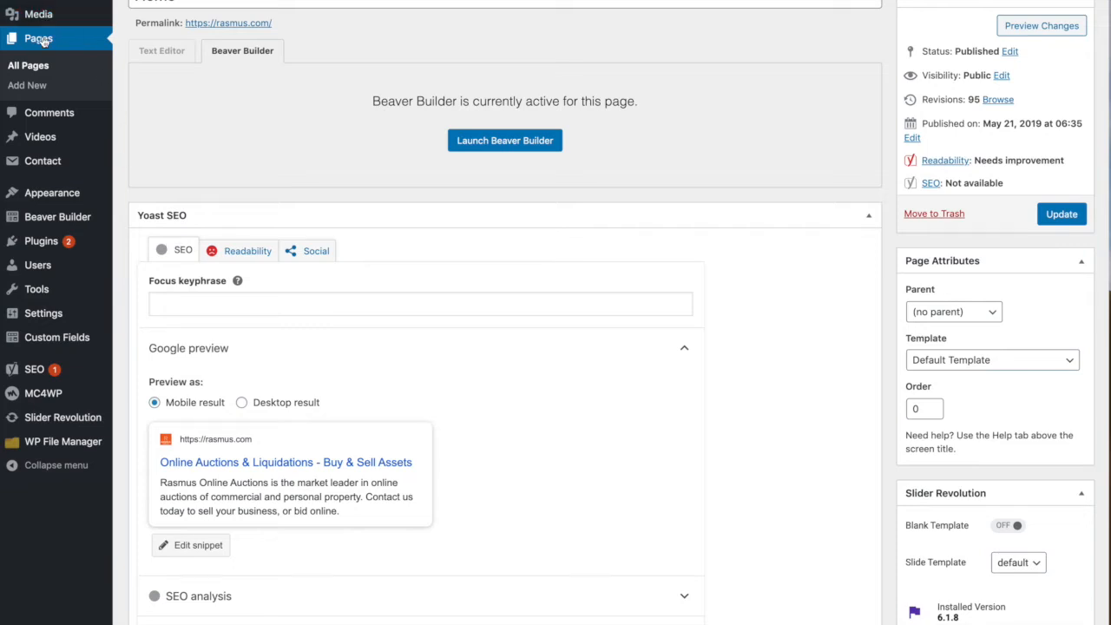
pyautogui.click(529, 142)
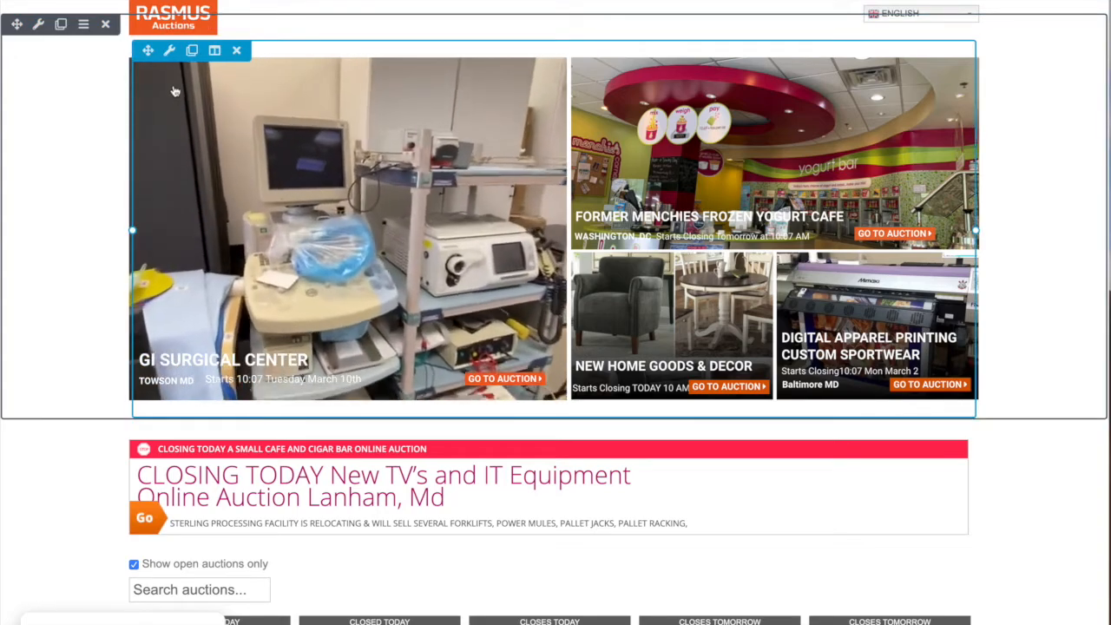
# - Try replacing the shortcode in the homepage's slideshow HTML module with [rev_slider alias="news-magazine-slider1"][/rev_slider]
pyautogui.click(169, 52)
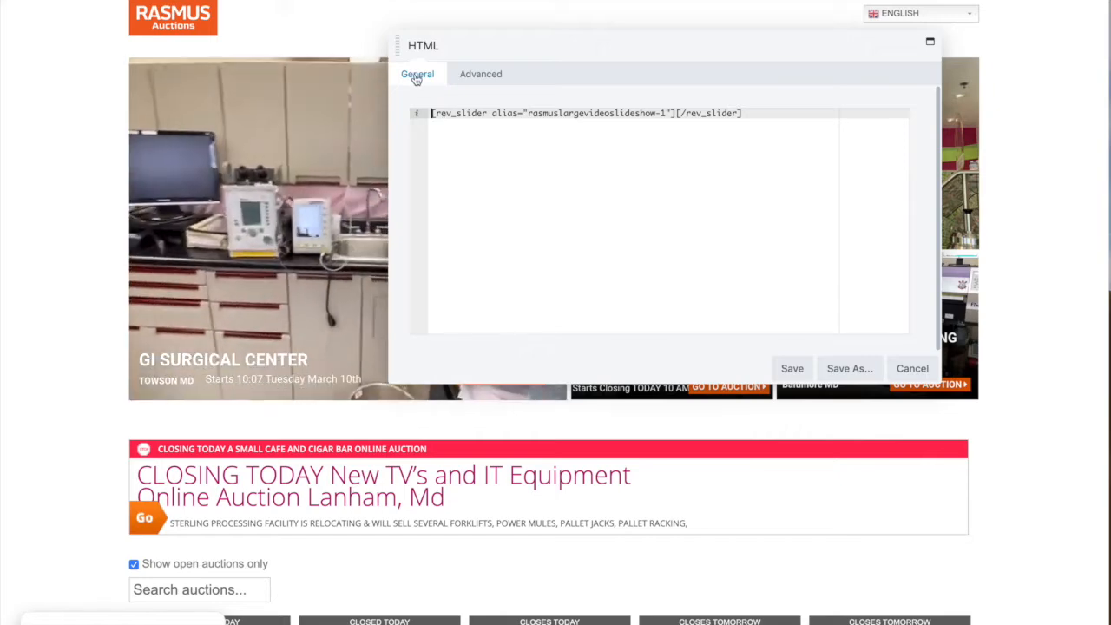
pyautogui.tripleClick(521, 117)
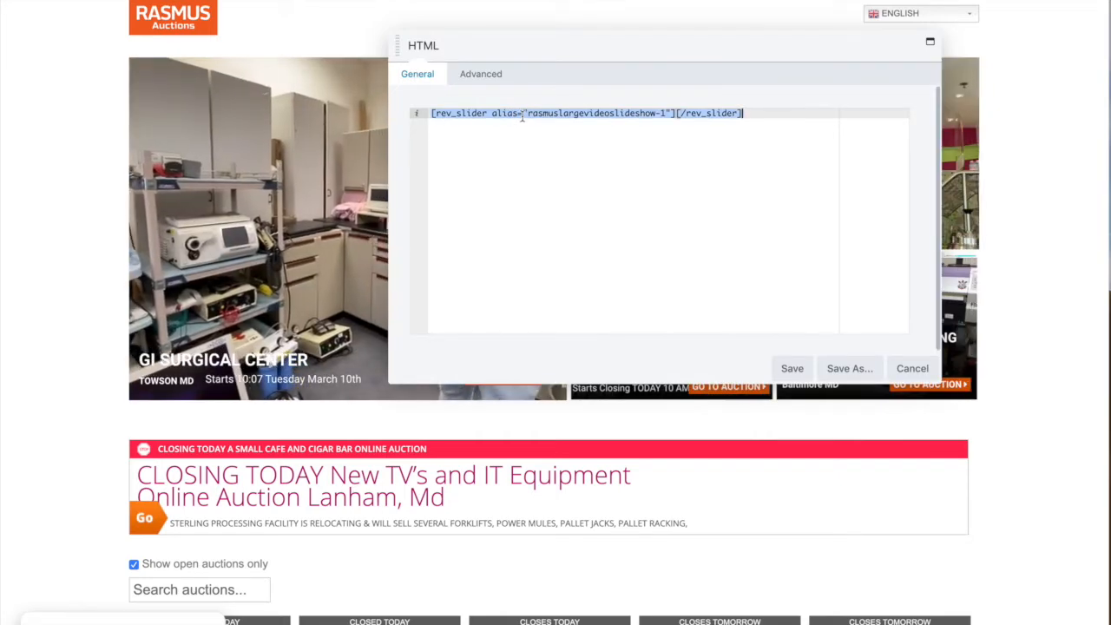
pyautogui.hotkey('ctrl', 'v')
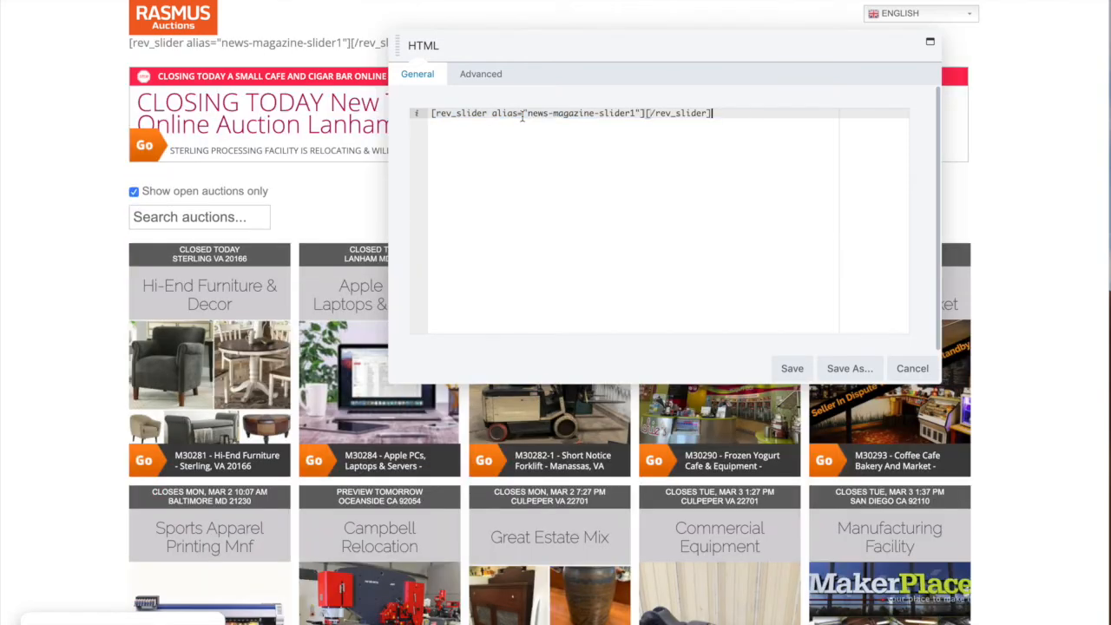
pyautogui.click(791, 369)
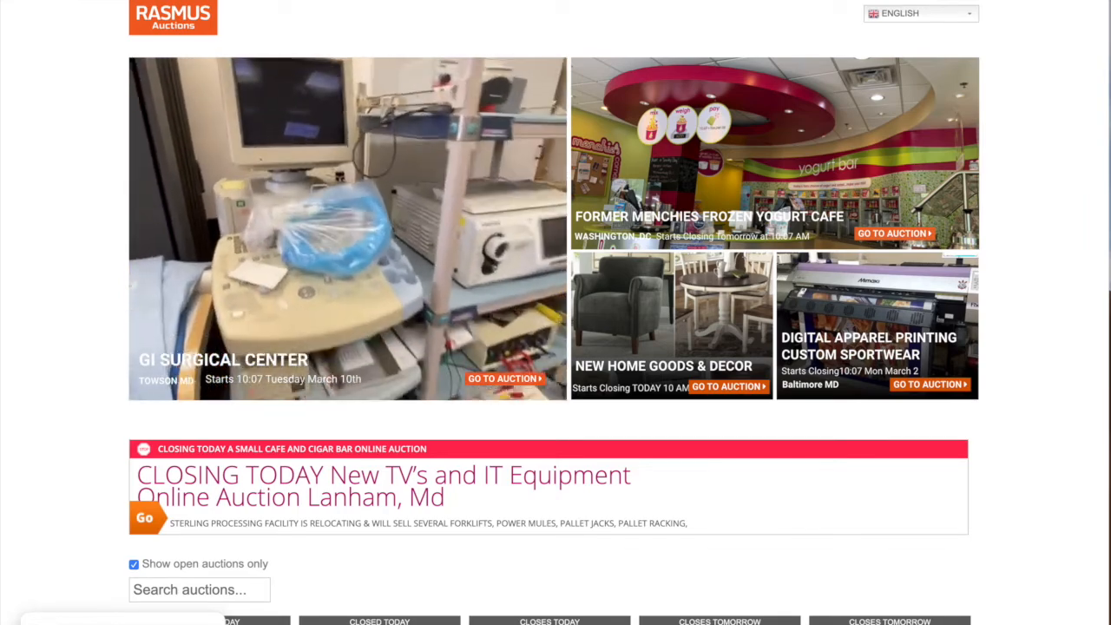
# - Return to Slider Revolution in WordPress and open the AssetBridgeSlider module for editing
pyautogui.write('revolution')
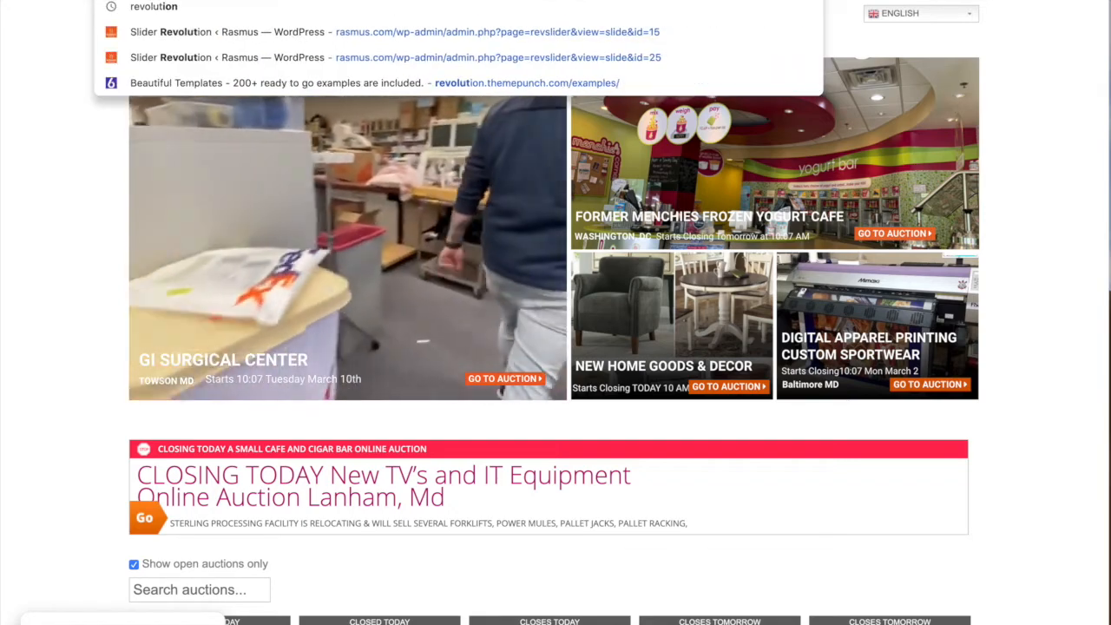
pyautogui.click(231, 32)
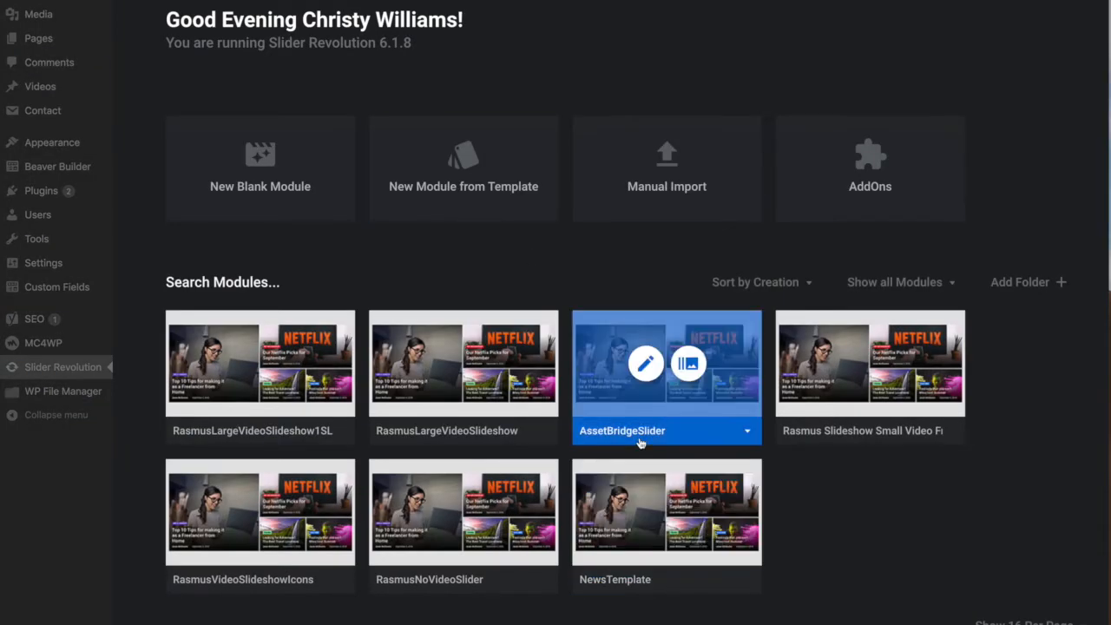
pyautogui.click(646, 369)
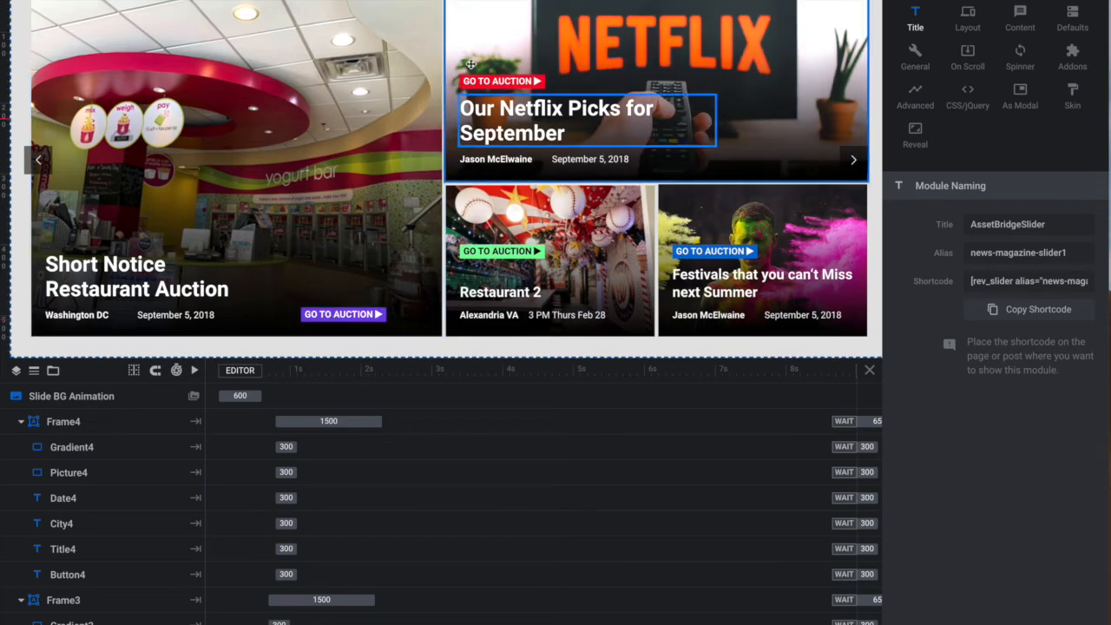
# - Review the Restaurant 2 card's GO TO AUCTION button text and open the Simple Link action settings of its Button3 layer
pyautogui.click(508, 251)
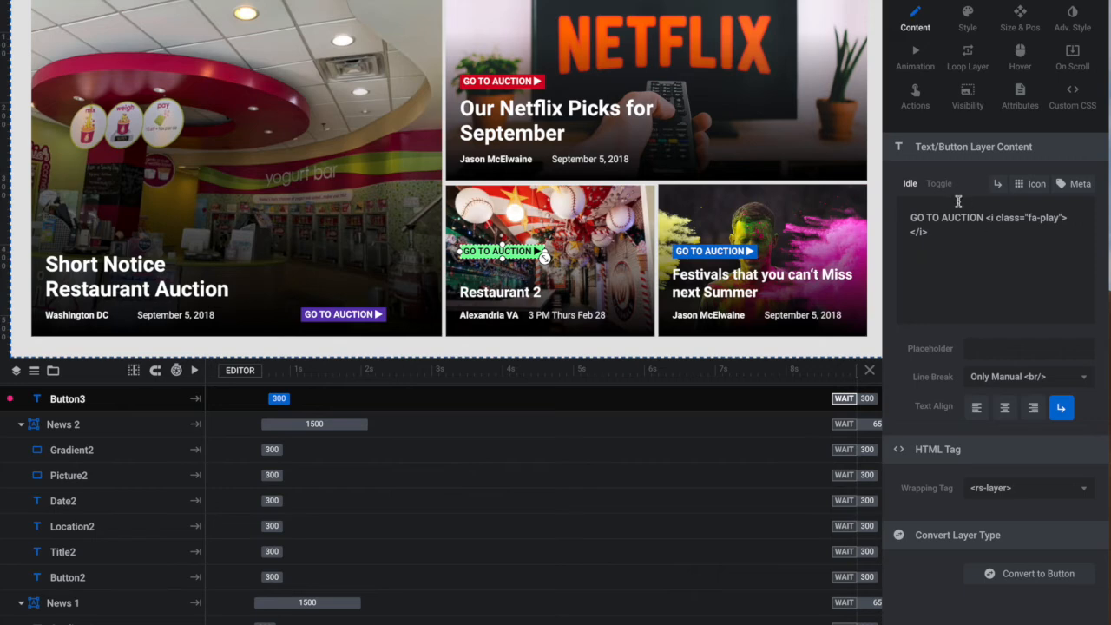
pyautogui.moveTo(962, 218); pyautogui.dragTo(916, 222)
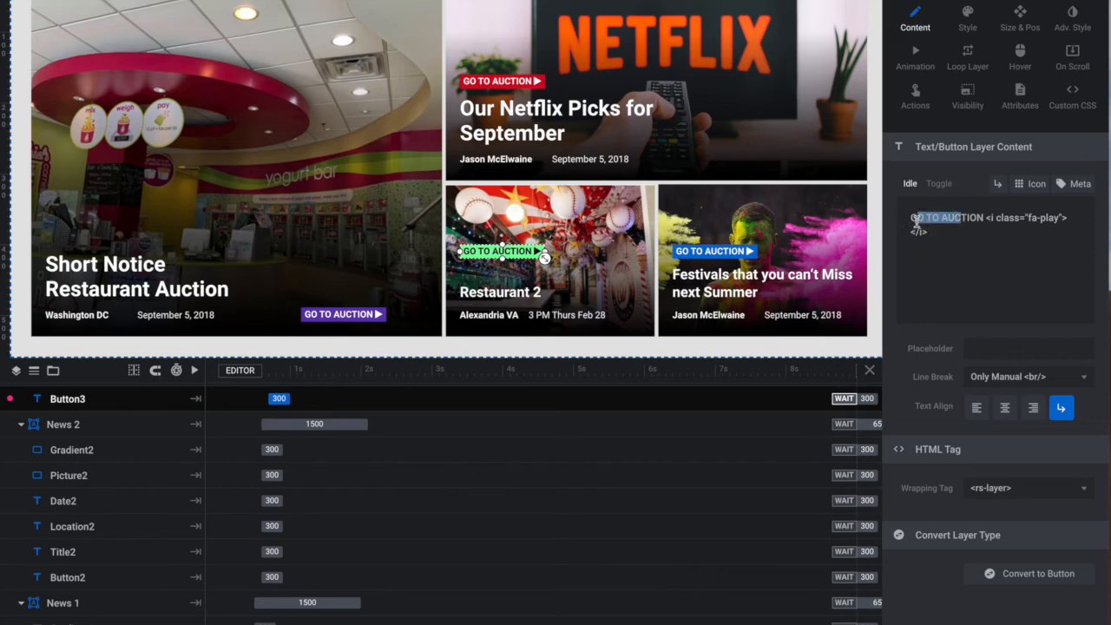
pyautogui.click(919, 22)
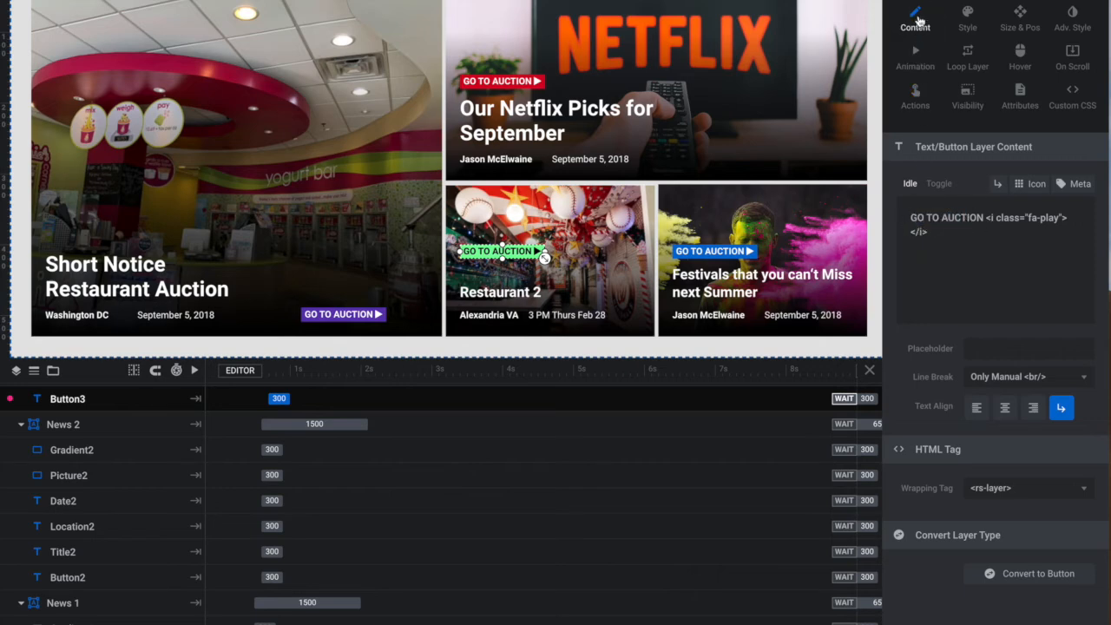
pyautogui.click(915, 96)
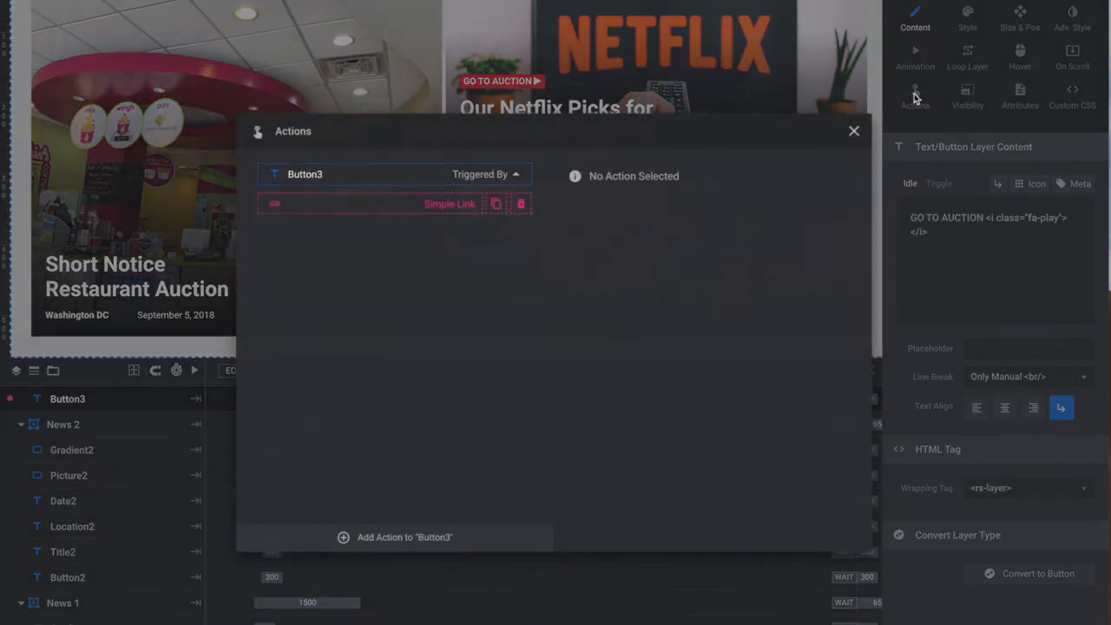
pyautogui.click(429, 208)
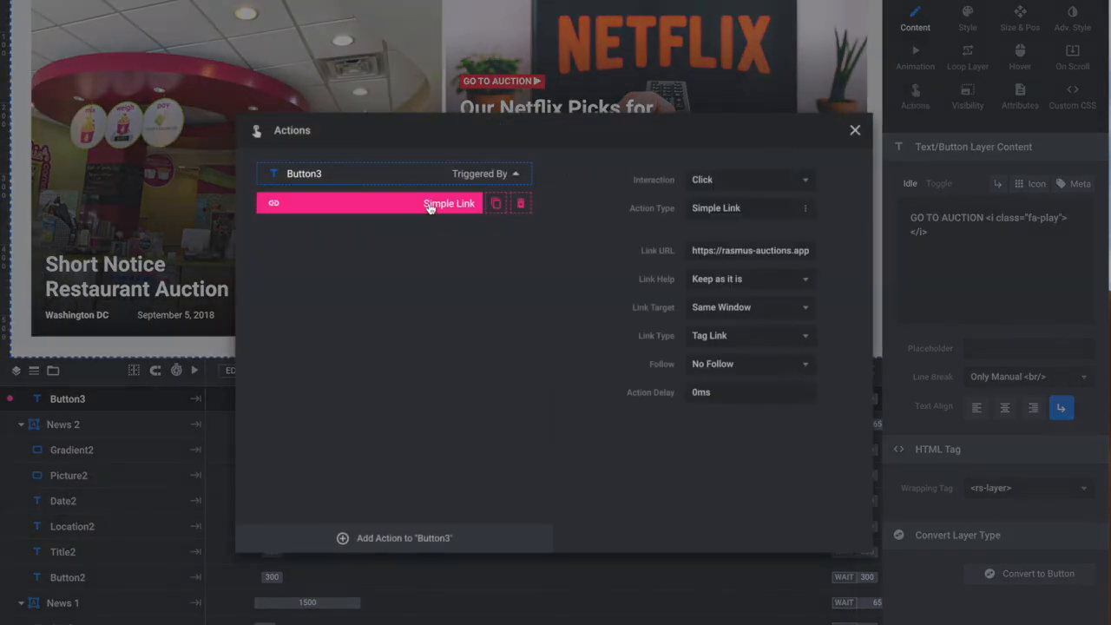
# - Check the Link URL of the Restaurant 2 card's Button3 link action and close its action settings
pyautogui.tripleClick(744, 246)
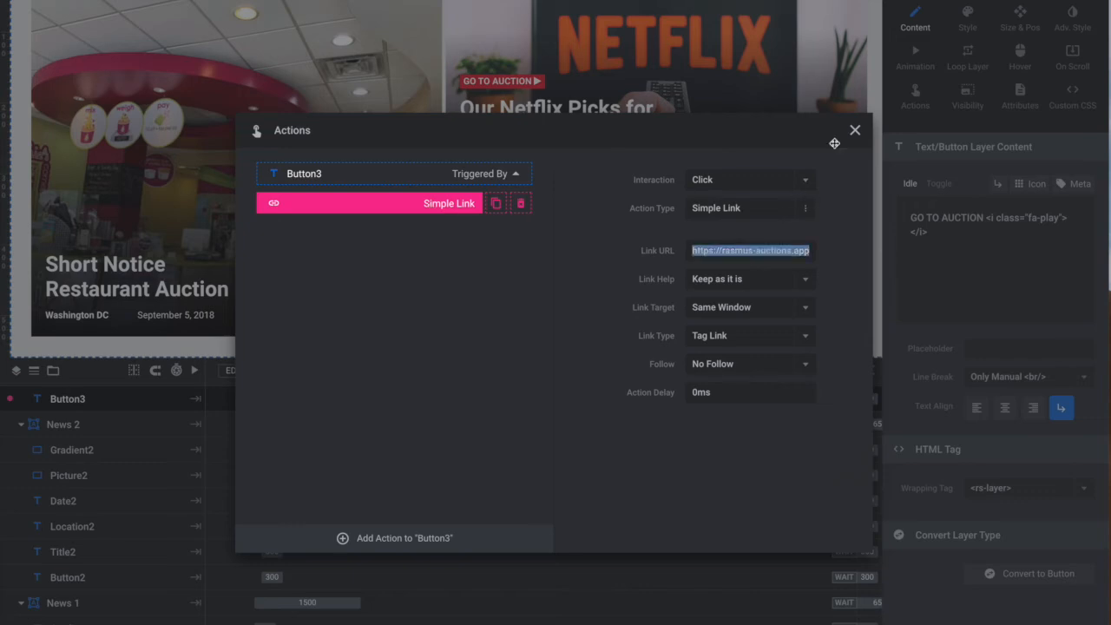
pyautogui.click(855, 130)
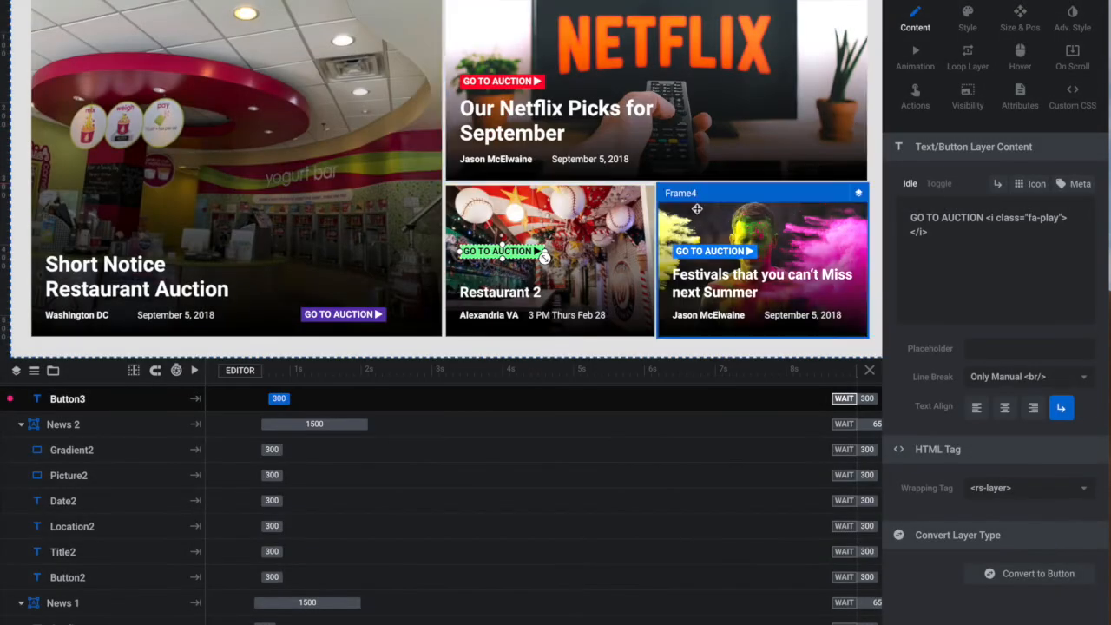
# - Add a Simple Link action to the Netflix card's GO TO AUCTION button, leaving its link URL unfilled
pyautogui.click(510, 81)
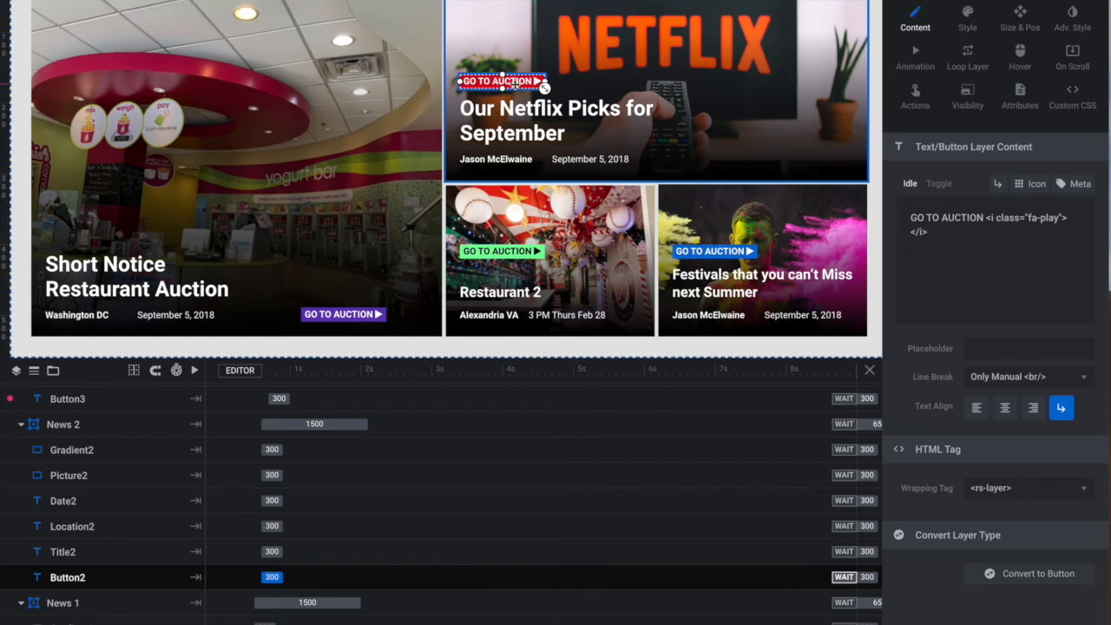
pyautogui.click(915, 96)
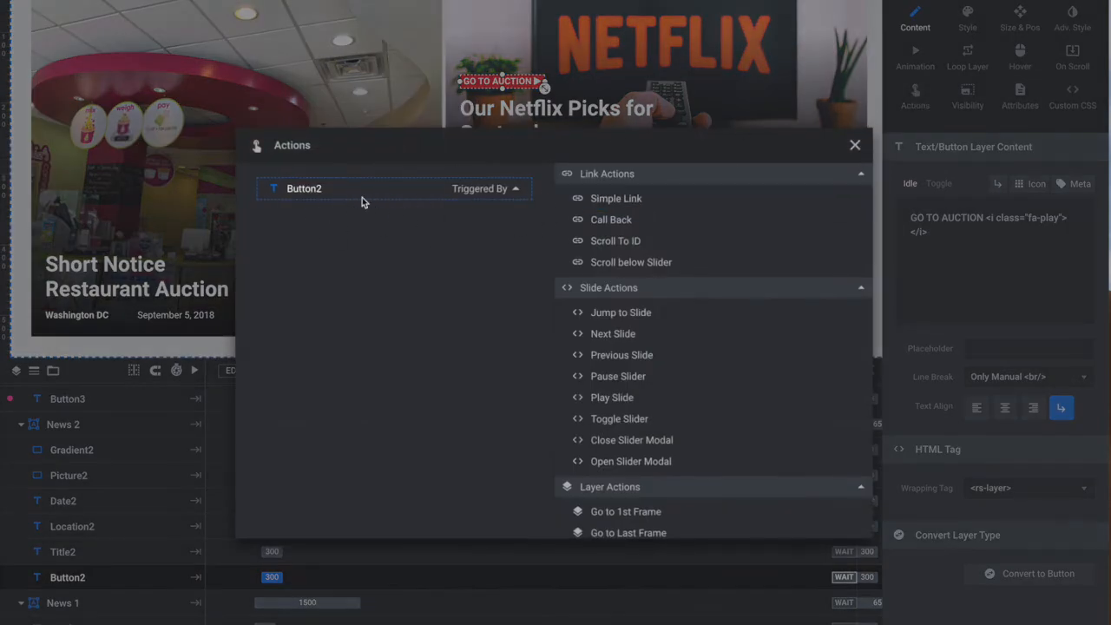
pyautogui.click(634, 201)
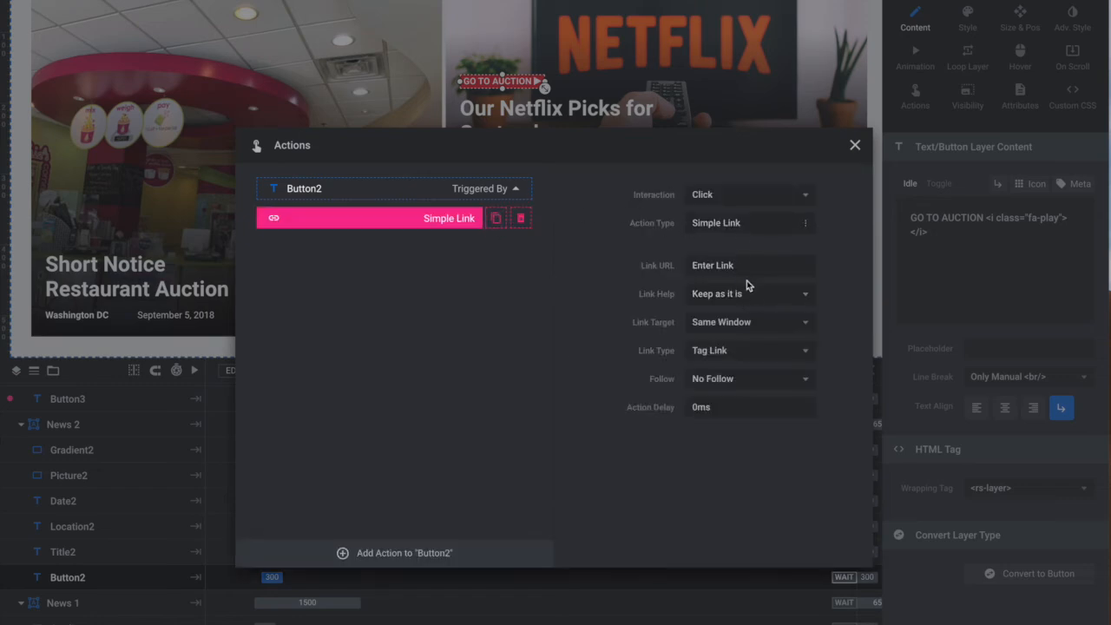
pyautogui.click(733, 265)
pyautogui.click(857, 146)
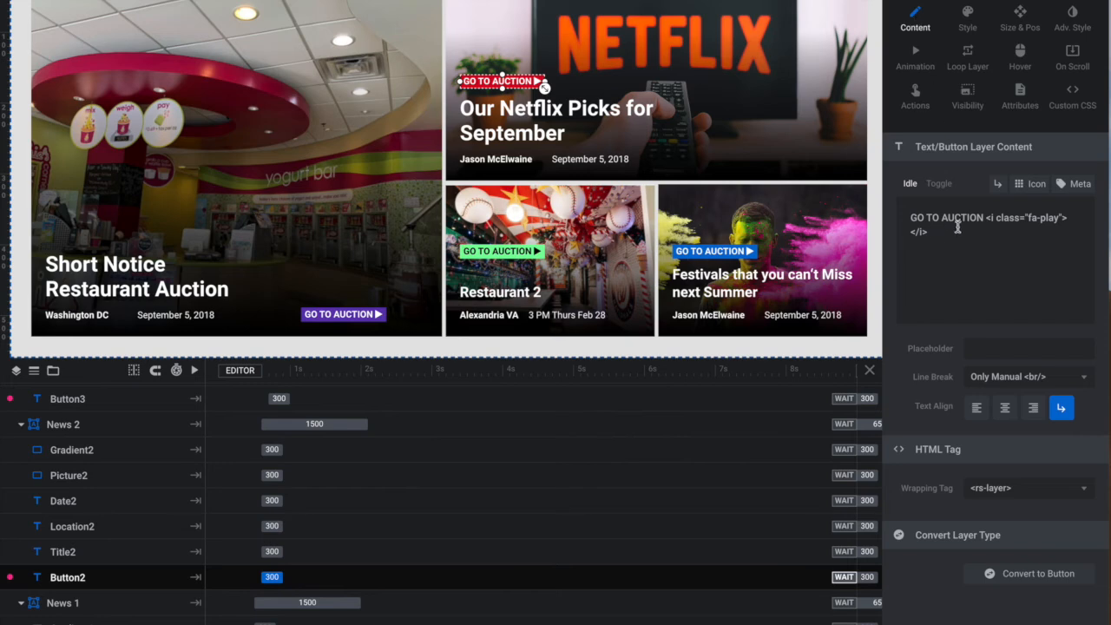
# - Open the media library for the background image of the Netflix card's Picture2 layer
pyautogui.click(967, 18)
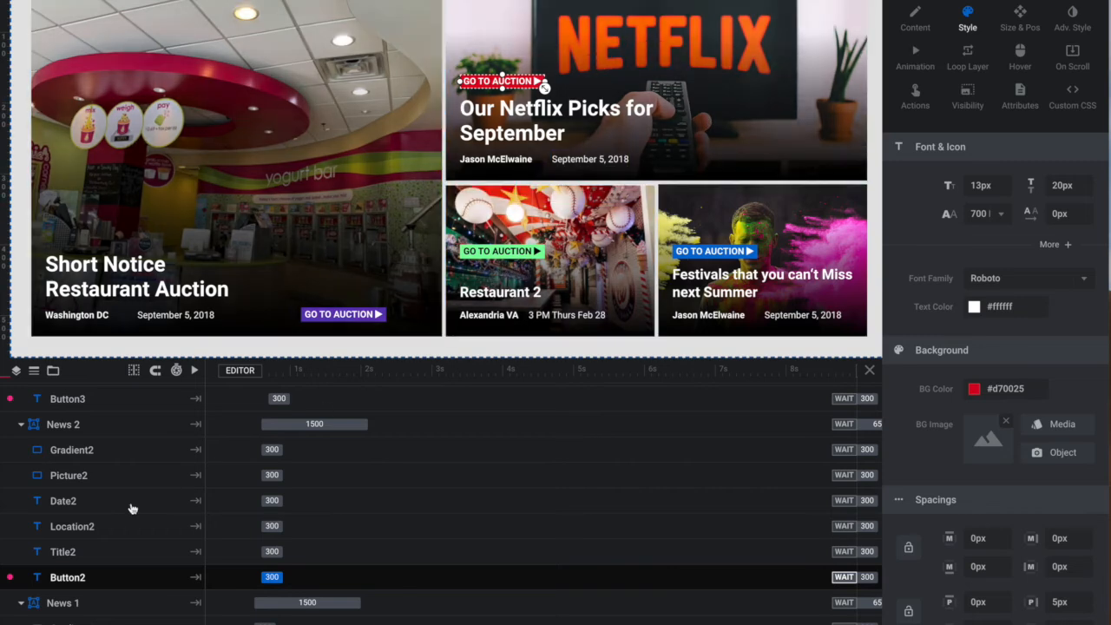
pyautogui.click(87, 476)
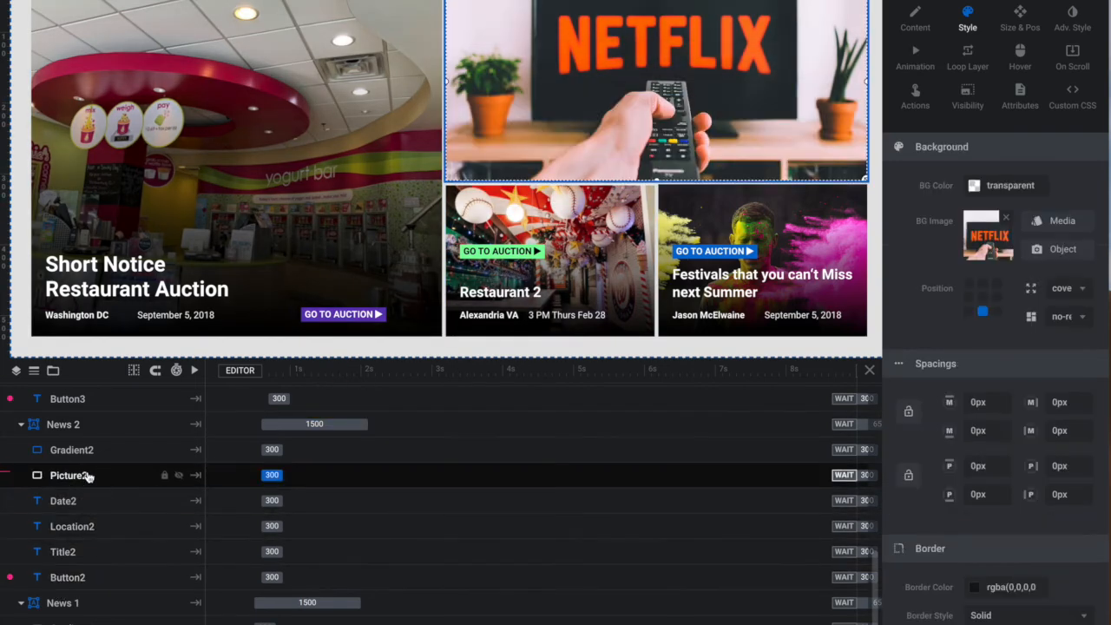
pyautogui.click(1063, 221)
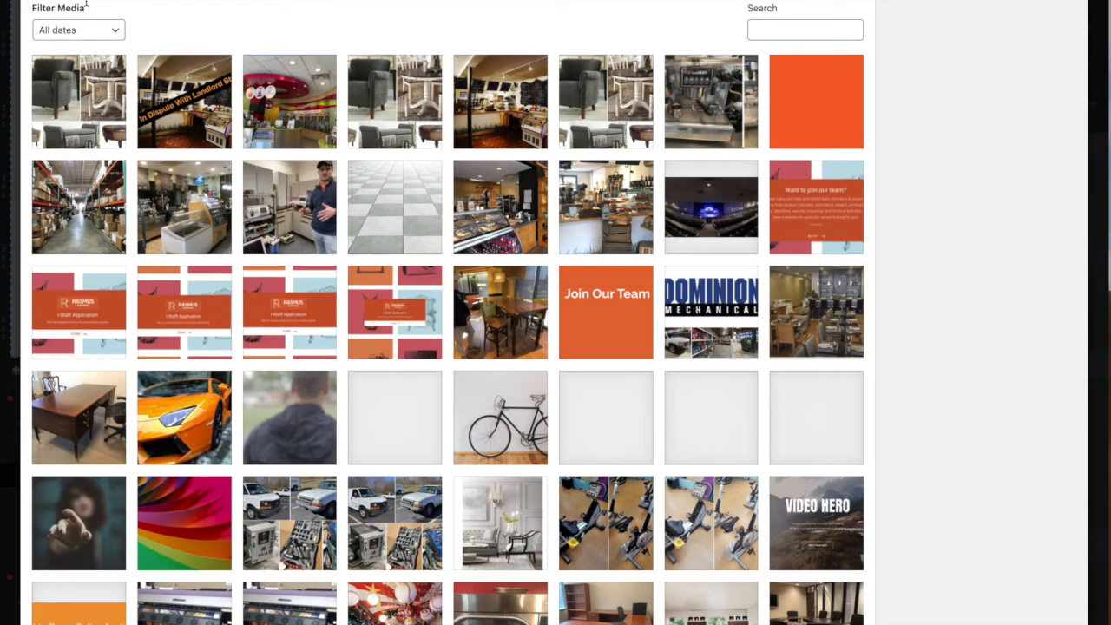
# - Open the file picker for uploading a new image, cancel it, and return to the existing media images
pyautogui.click(60, 1)
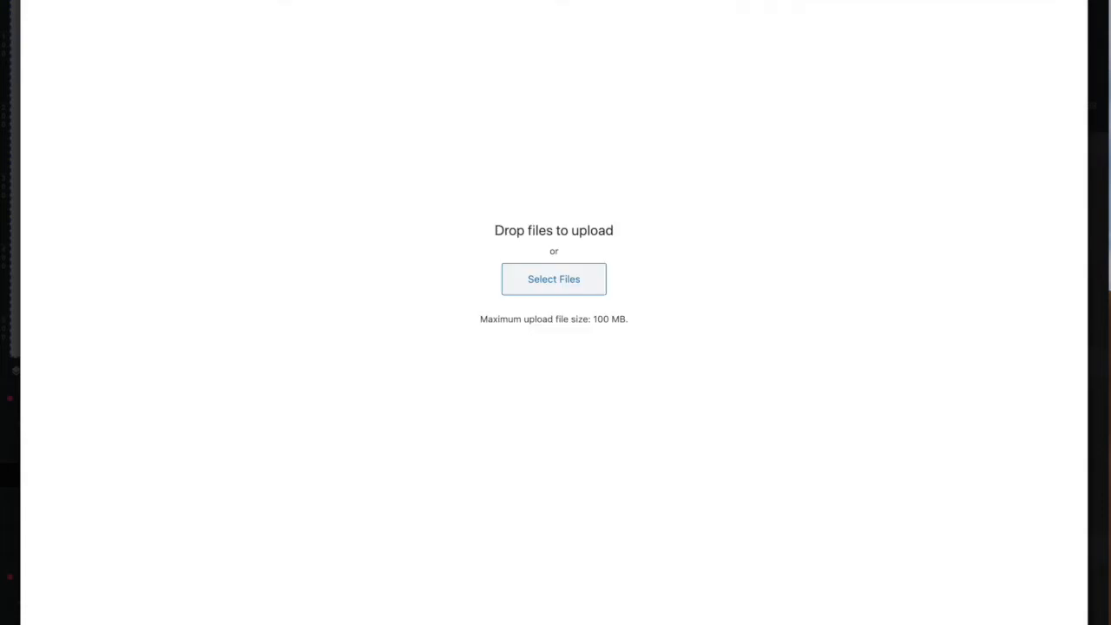
pyautogui.click(572, 286)
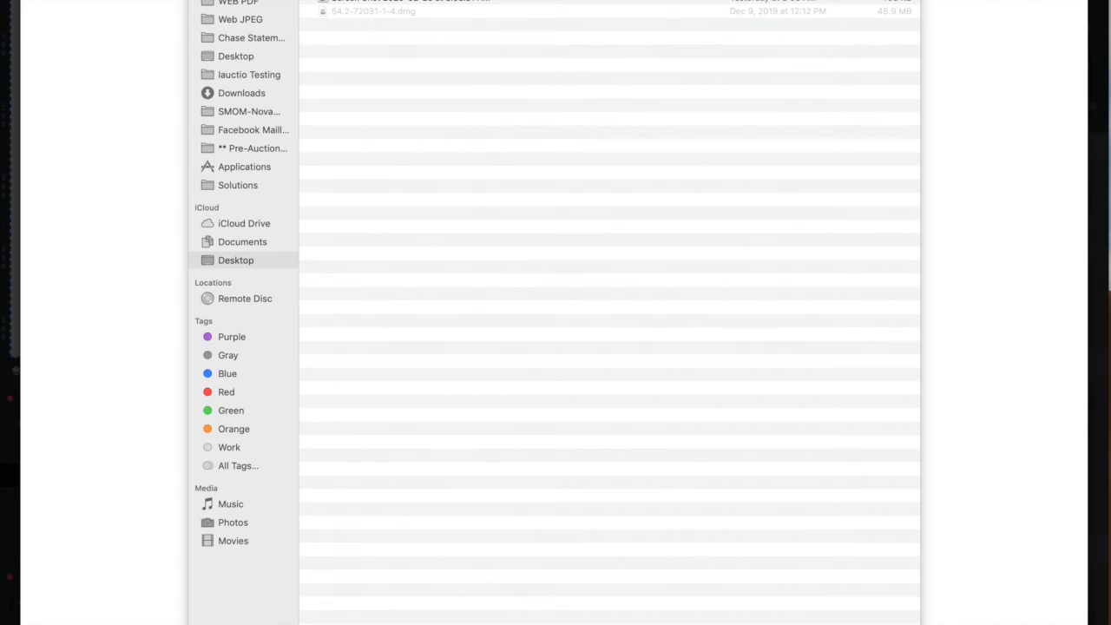
pyautogui.click(826, 624)
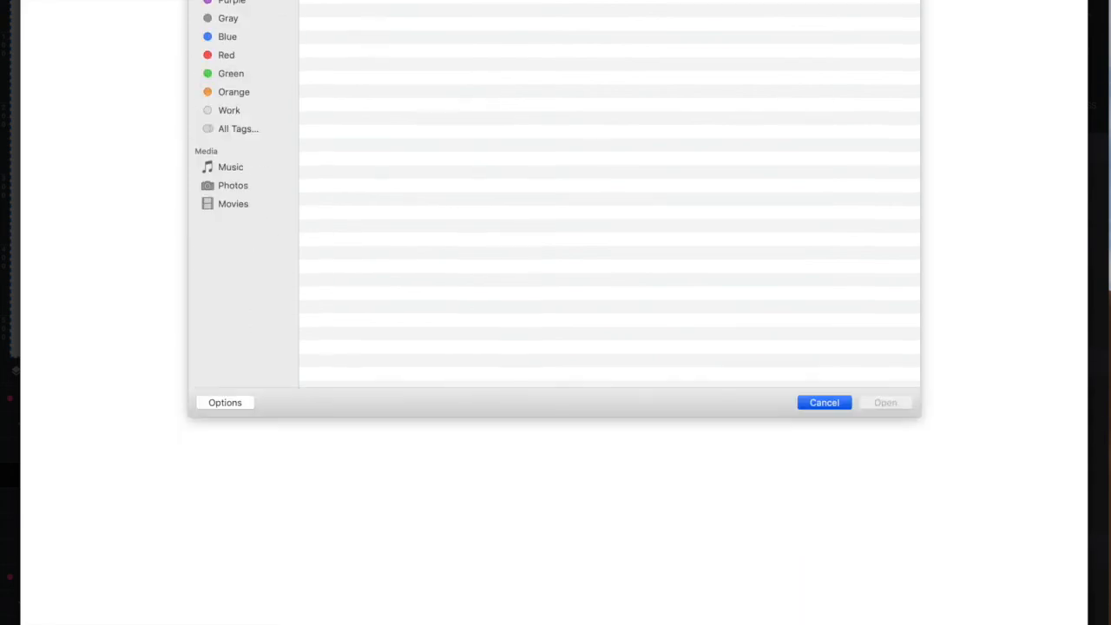
pyautogui.click(138, 0)
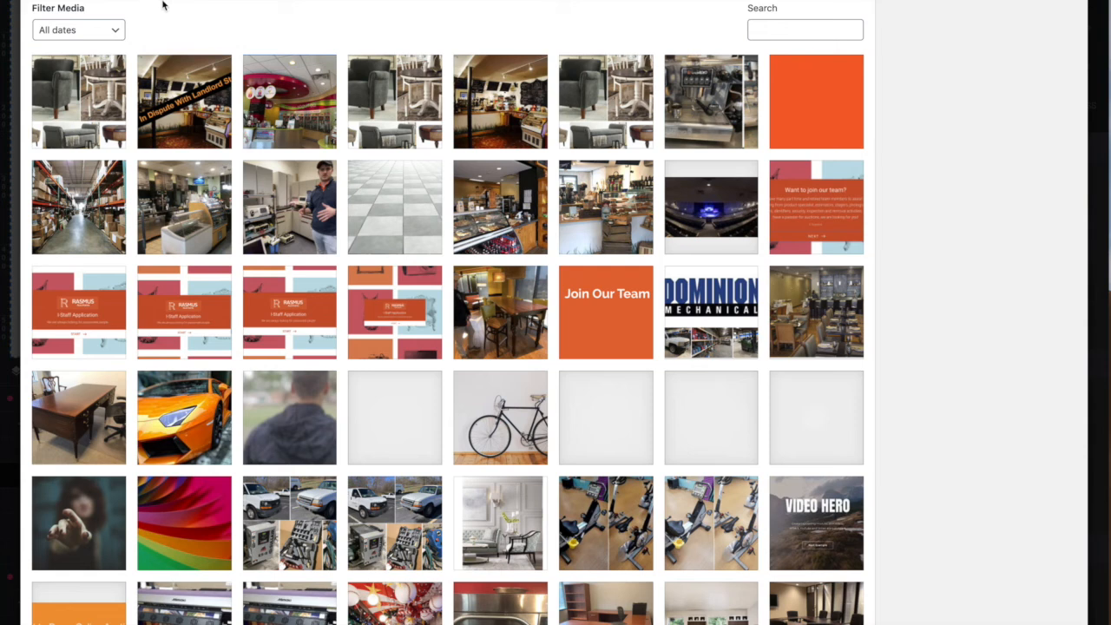